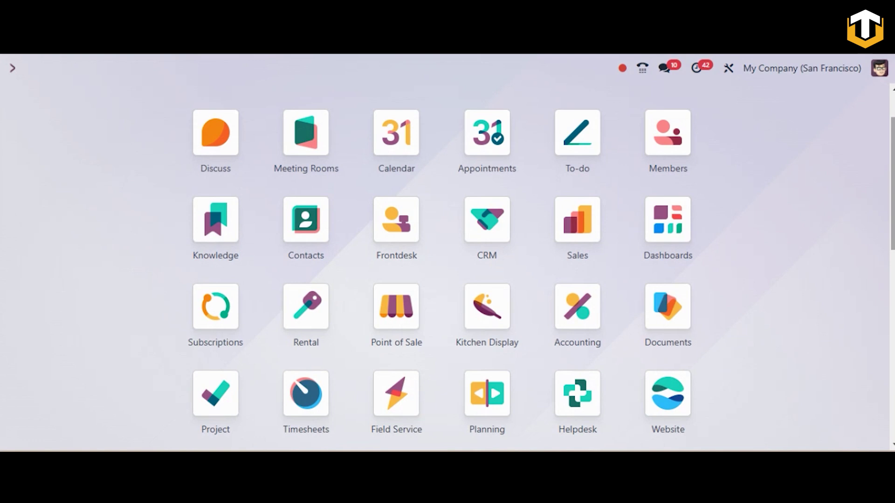
# Step: From the Manufacturing app's Bills of Materials list, start a new bill of materials
pyautogui.write('man')
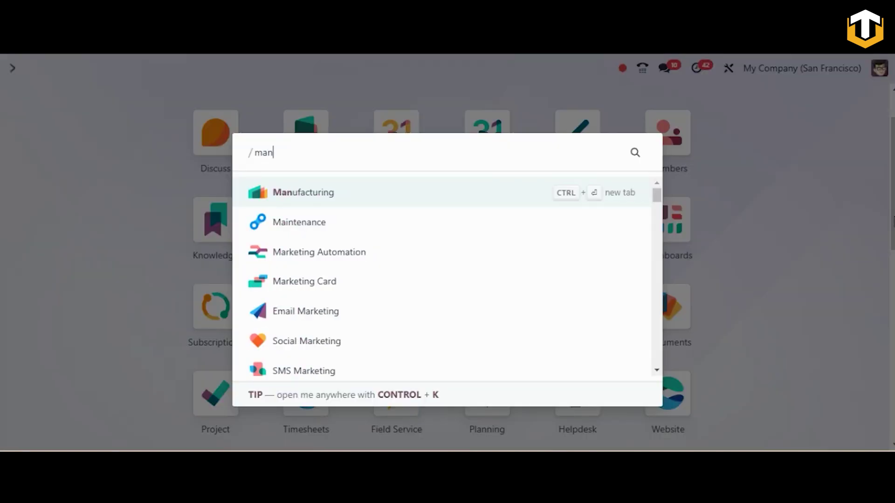
pyautogui.click(304, 193)
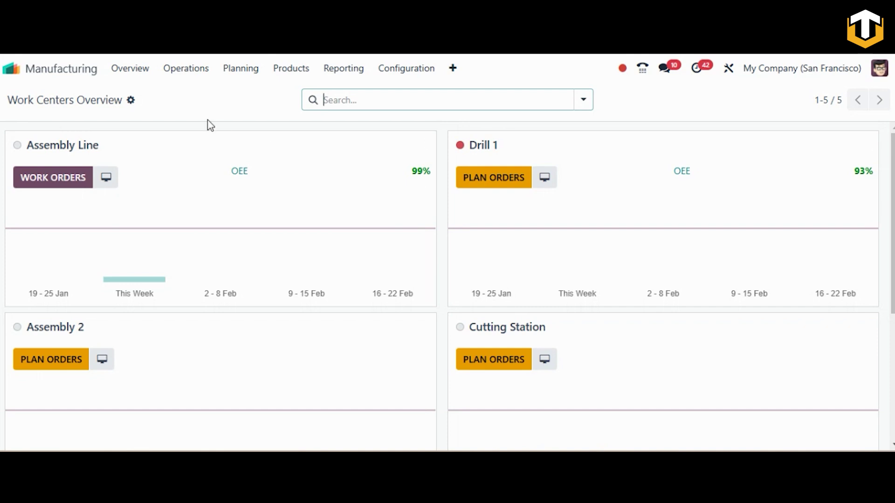
pyautogui.click(296, 72)
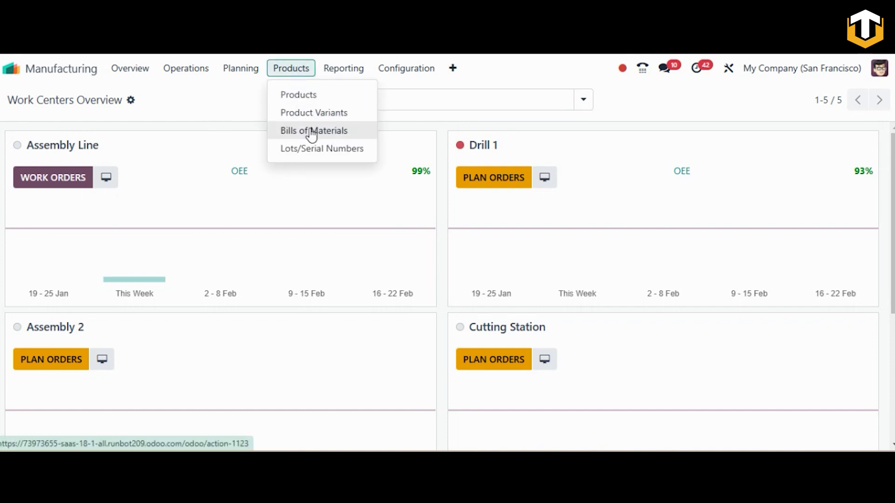
pyautogui.click(311, 131)
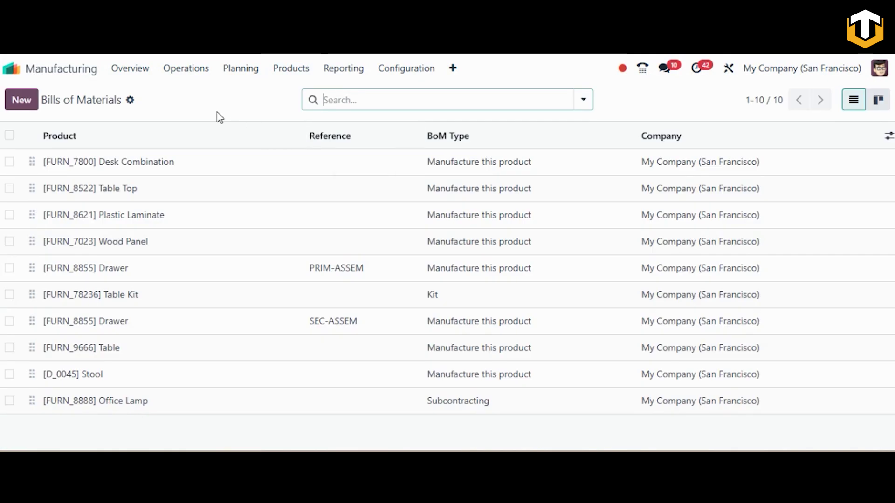
pyautogui.click(22, 100)
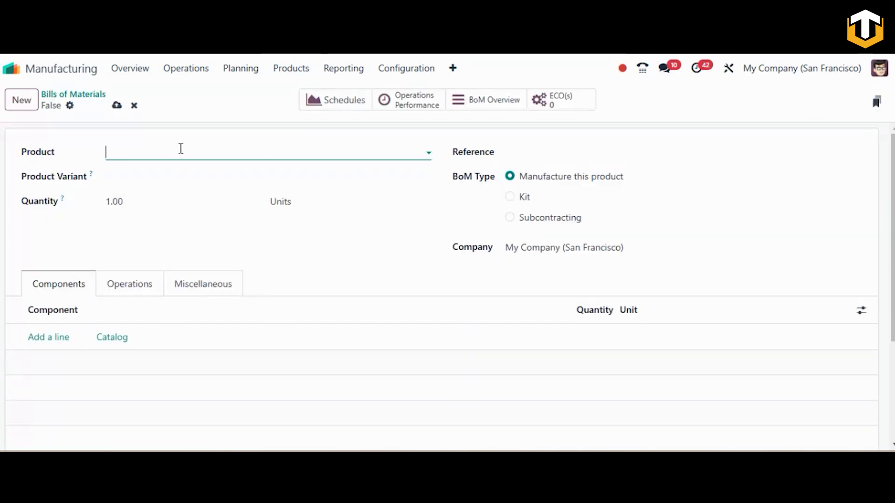
# Step: Set the BoM product to Wooden Table and add Wooden Planks as the first component
pyautogui.write('Woode')
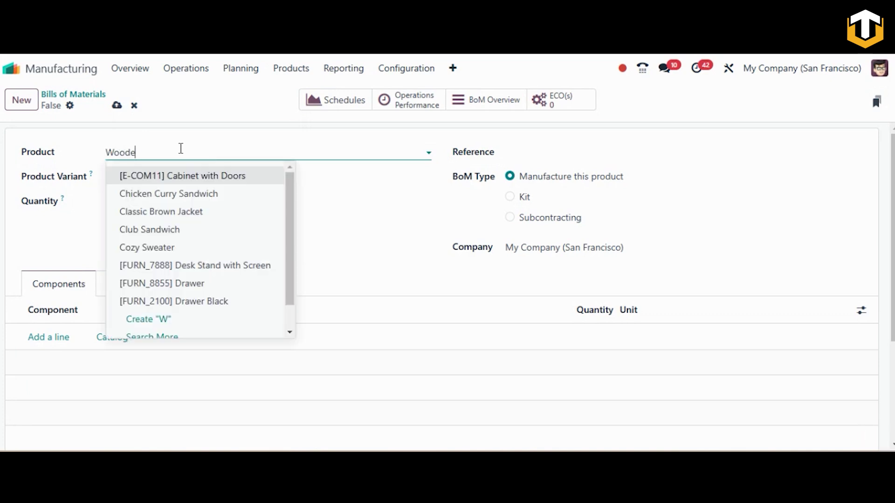
pyautogui.write('n Table')
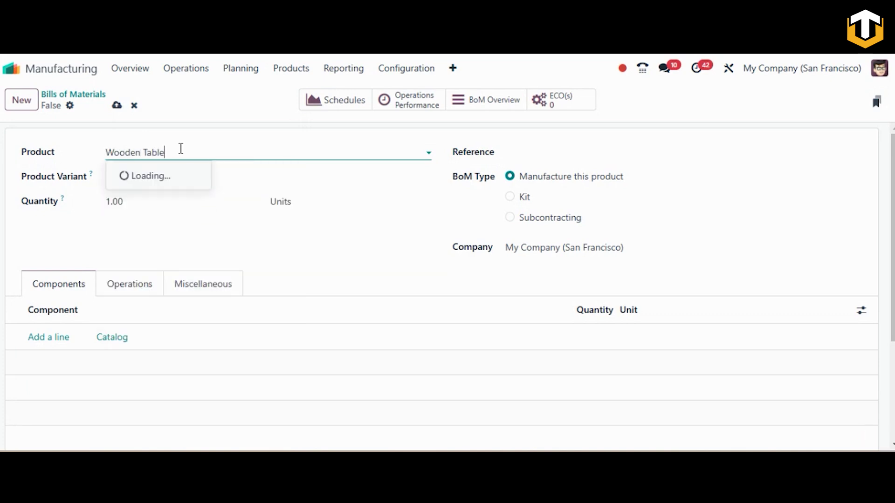
pyautogui.click(174, 176)
pyautogui.click(52, 337)
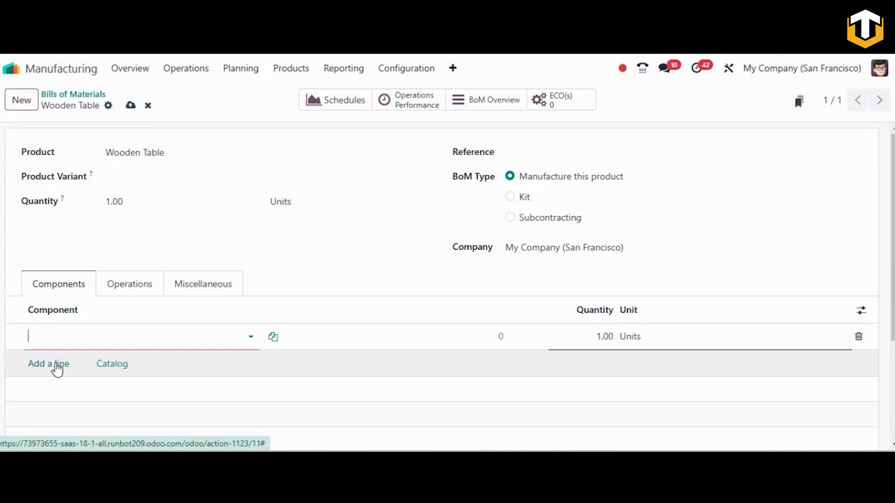
pyautogui.write('Wooden Planks')
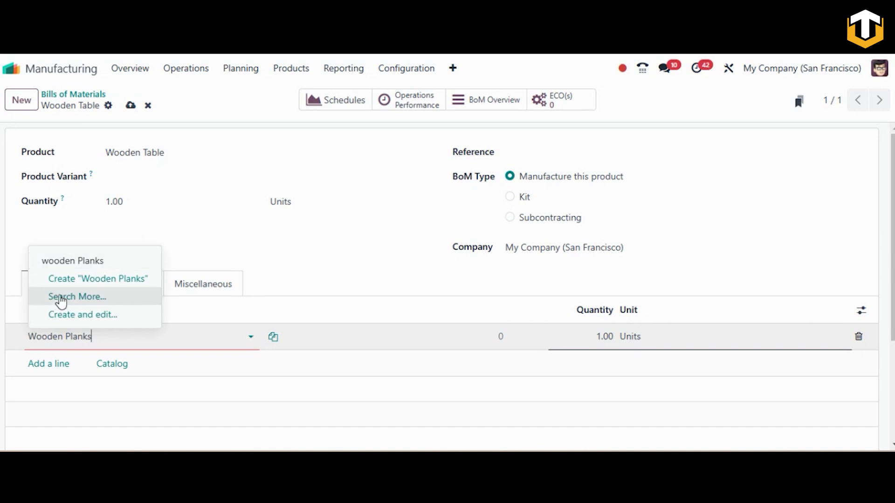
pyautogui.click(75, 279)
# Step: Add a component line creating the new product Screws
pyautogui.click(39, 369)
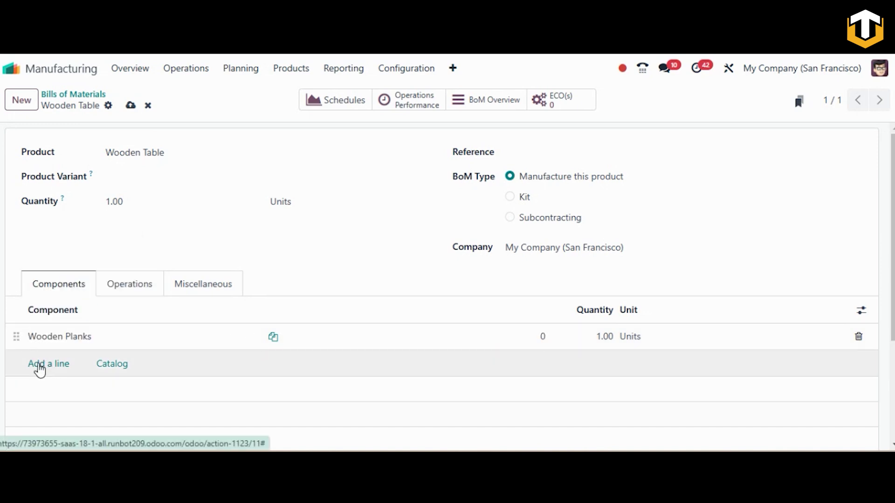
pyautogui.write('screws')
pyautogui.click(29, 363)
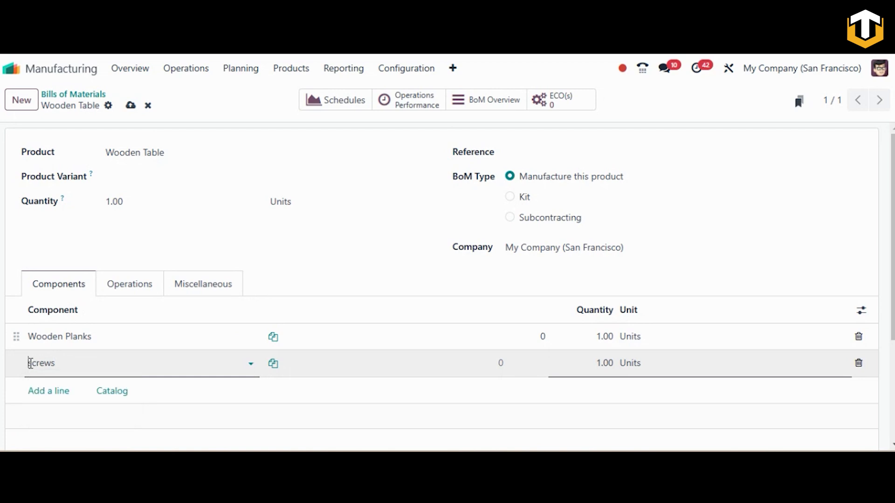
pyautogui.press('Delete')
pyautogui.write('S')
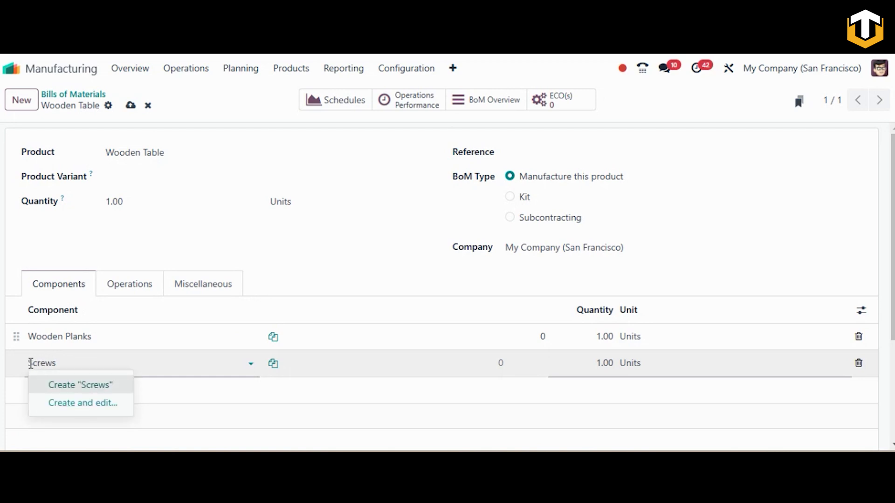
pyautogui.click(71, 383)
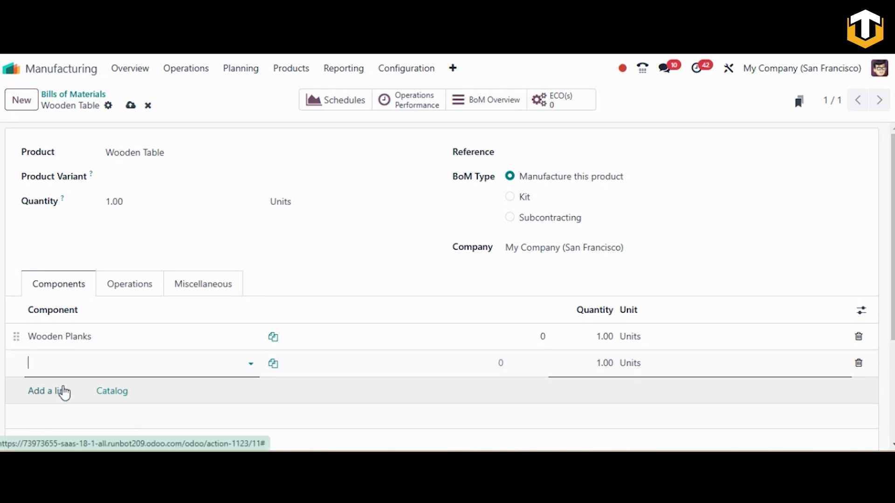
# Step: Add the Table Legs and Table Top components and save the bill of materials
pyautogui.click(39, 395)
pyautogui.write('Table Leg')
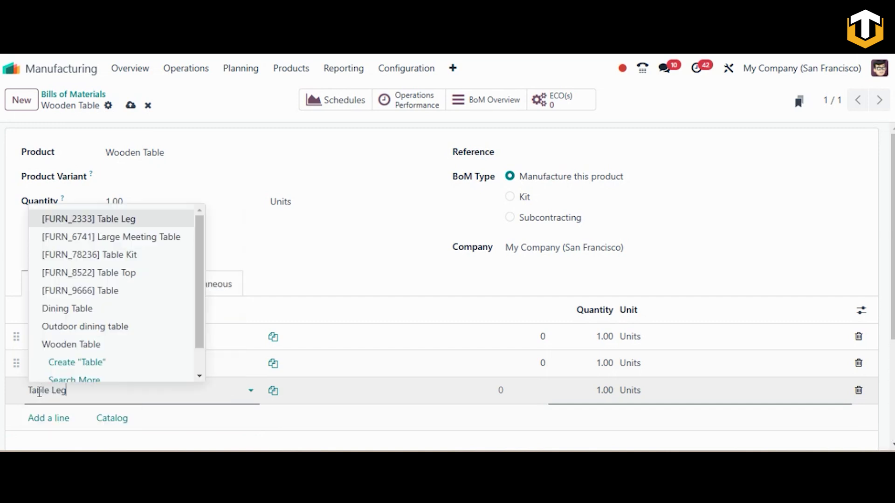
pyautogui.write('s')
pyautogui.click(79, 354)
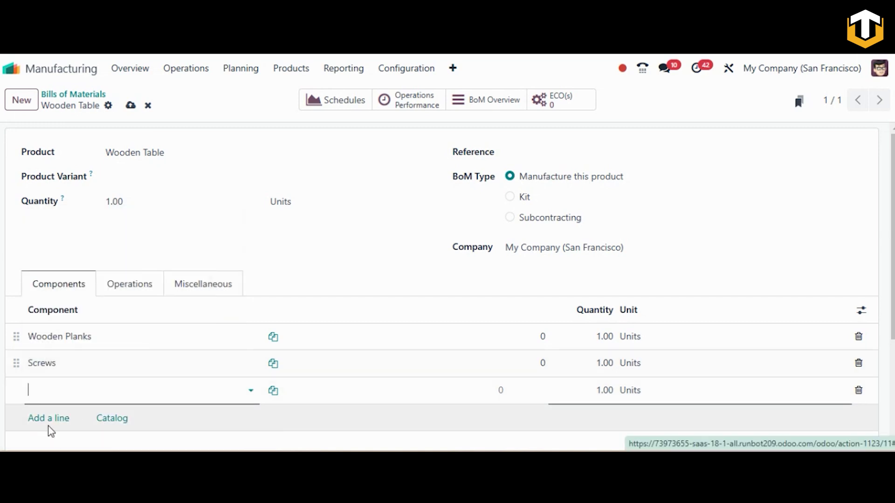
pyautogui.click(36, 418)
pyautogui.write('Table Top')
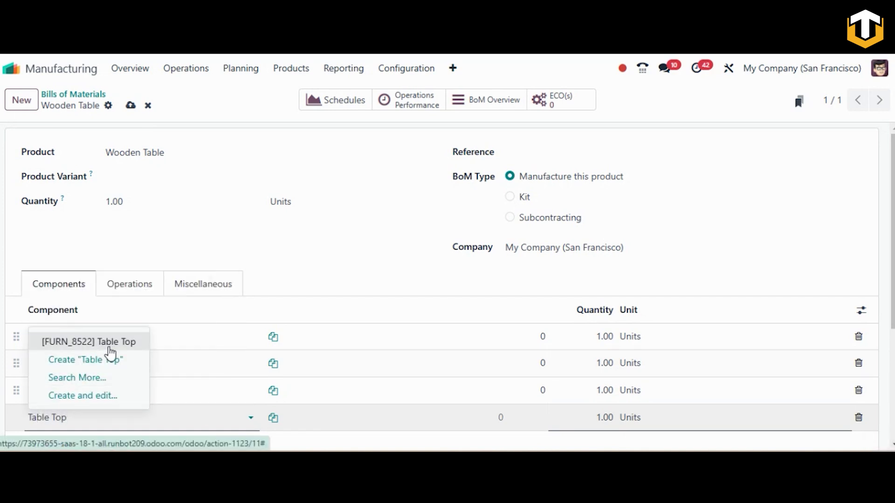
pyautogui.click(98, 360)
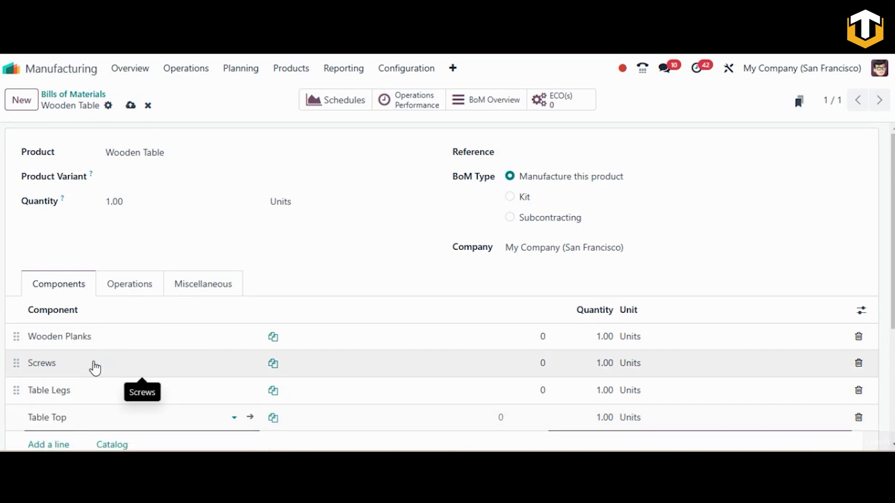
pyautogui.click(273, 338)
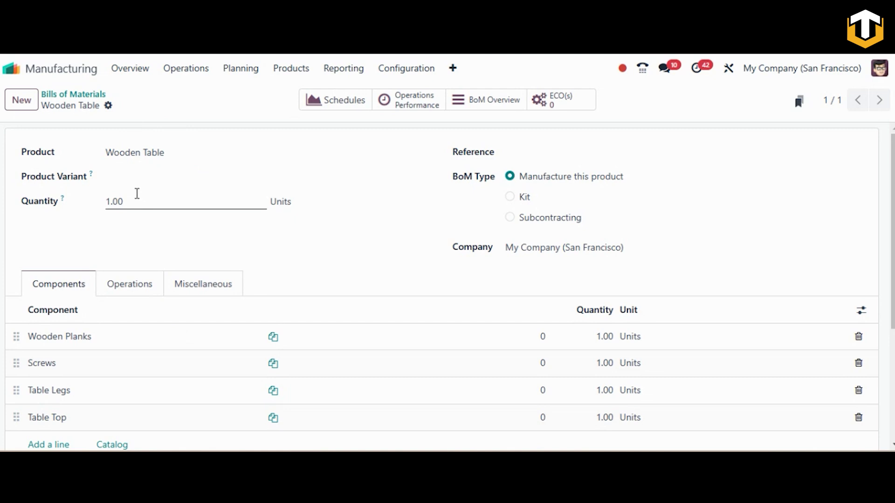
# Step: Add a Cutting operation at the Cutting Station to the BoM's operations
pyautogui.click(135, 285)
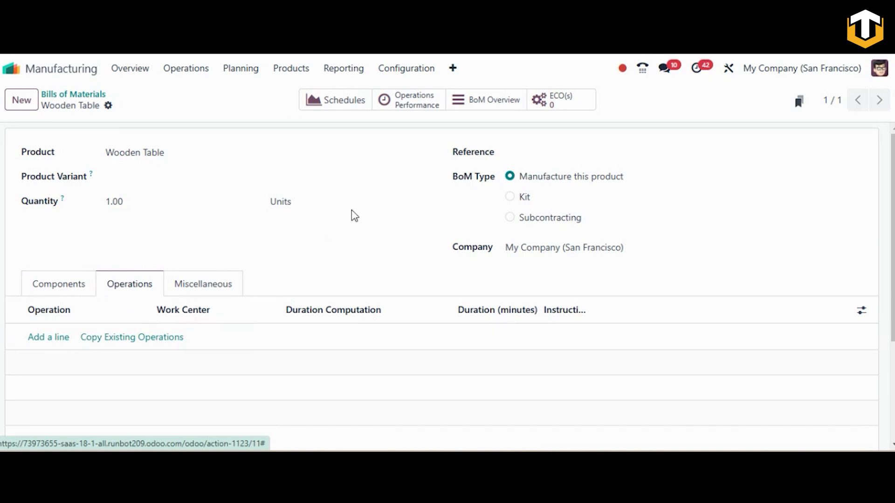
pyautogui.click(396, 74)
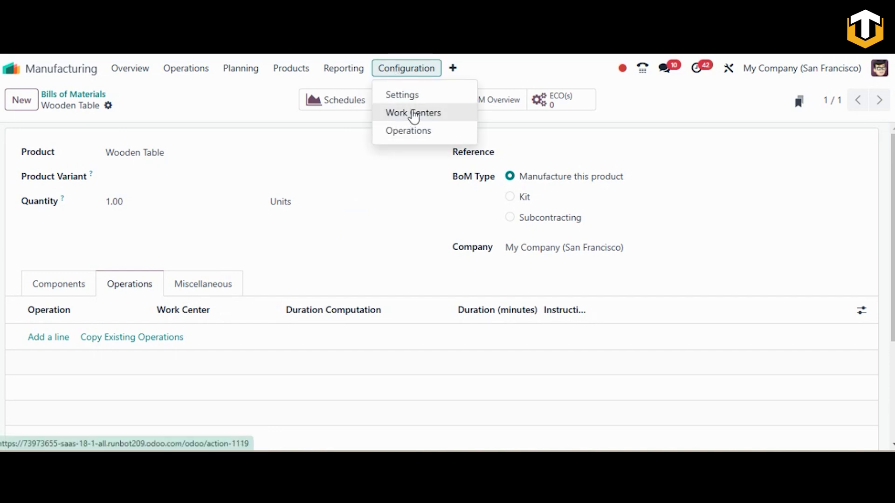
pyautogui.click(42, 344)
pyautogui.click(42, 344)
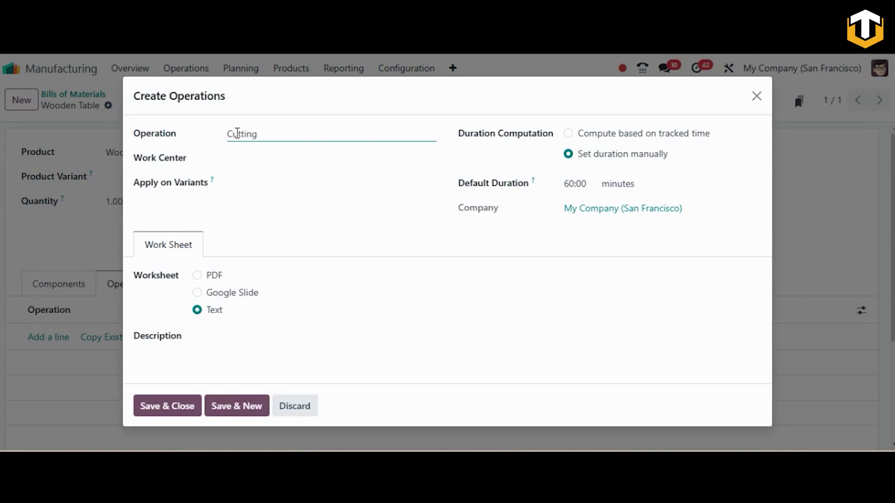
pyautogui.click(238, 157)
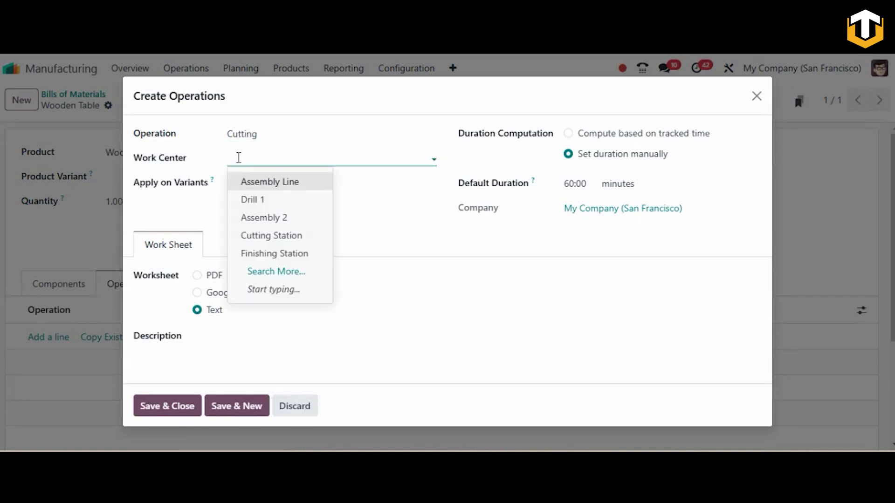
pyautogui.click(271, 236)
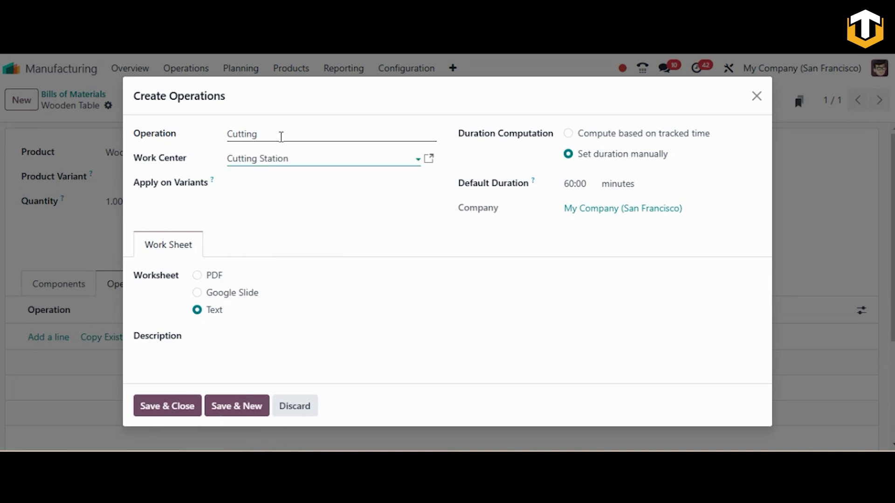
pyautogui.click(226, 407)
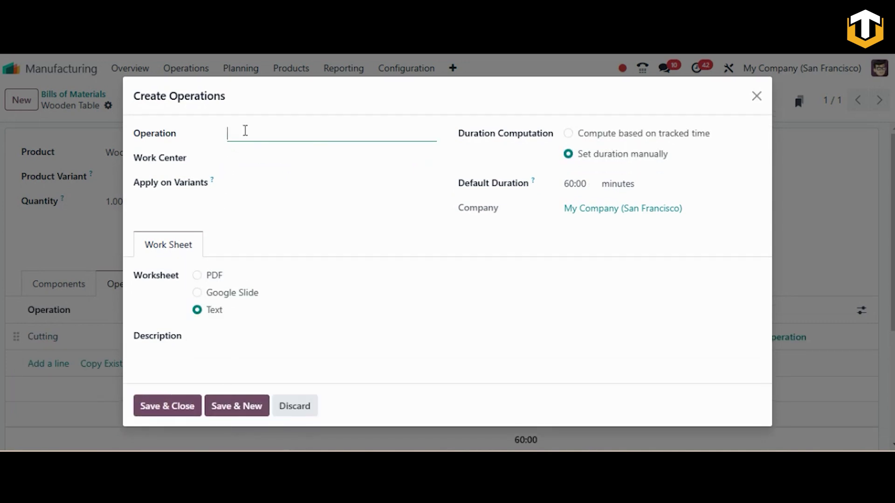
# Step: Add an Assembling operation at the Assembly Line work center
pyautogui.write('Assembling')
pyautogui.click(242, 159)
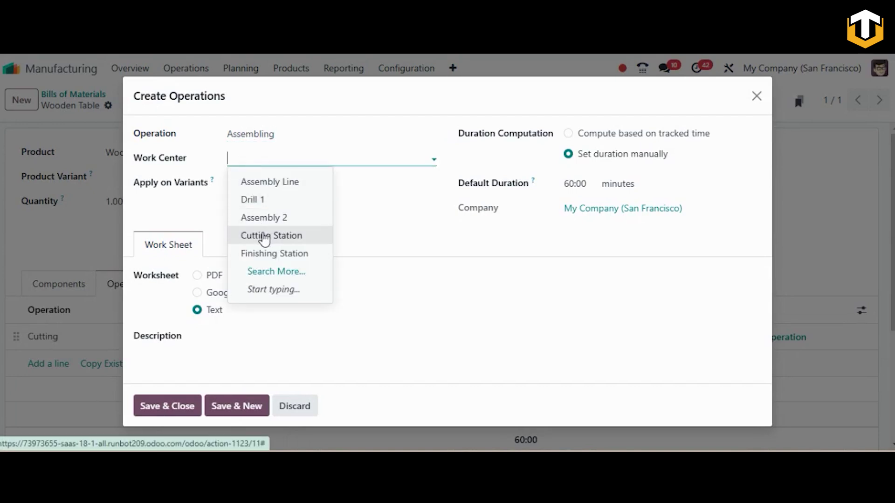
pyautogui.click(263, 186)
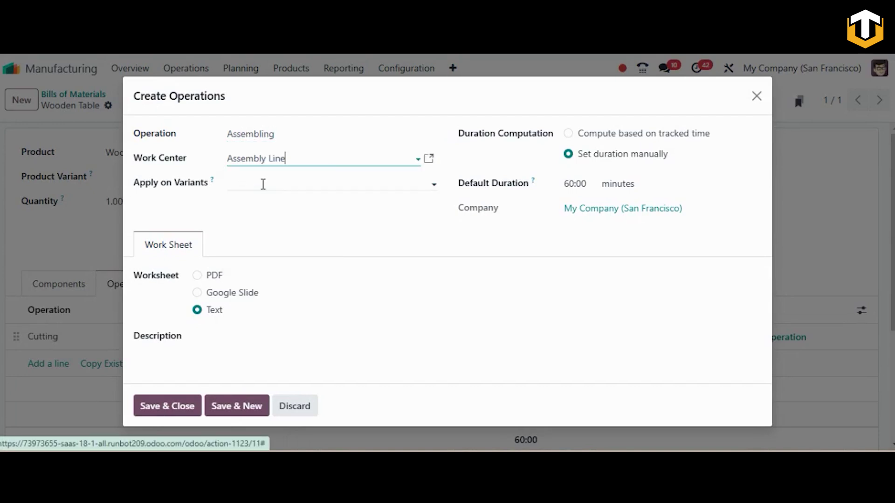
pyautogui.click(236, 405)
# Step: Add a Finishing operation at the Finishing Station and save it
pyautogui.click(238, 136)
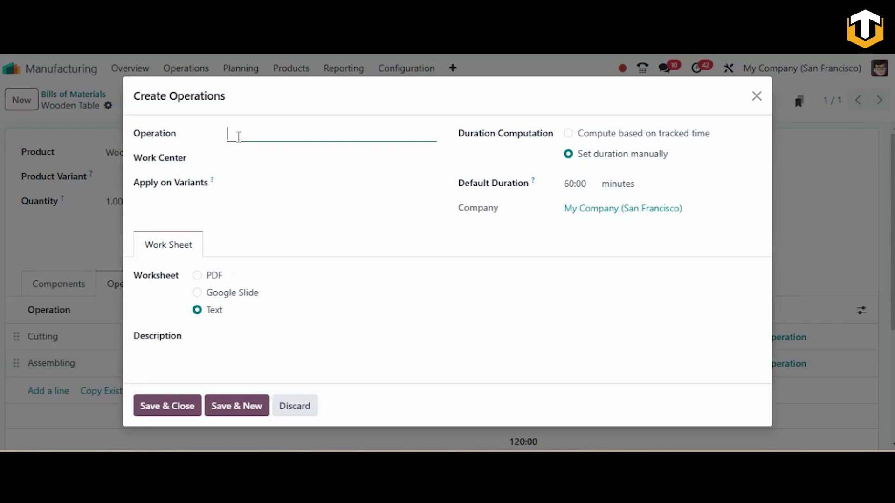
pyautogui.write('Finishing')
pyautogui.click(234, 160)
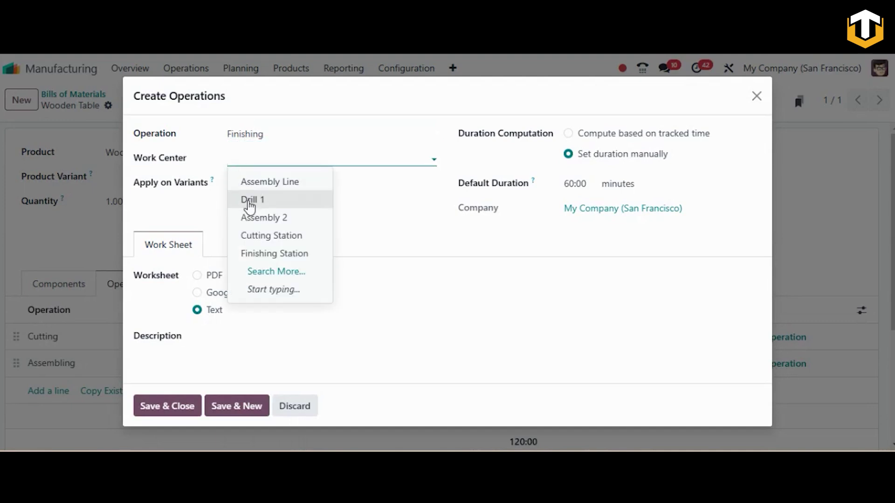
pyautogui.click(251, 254)
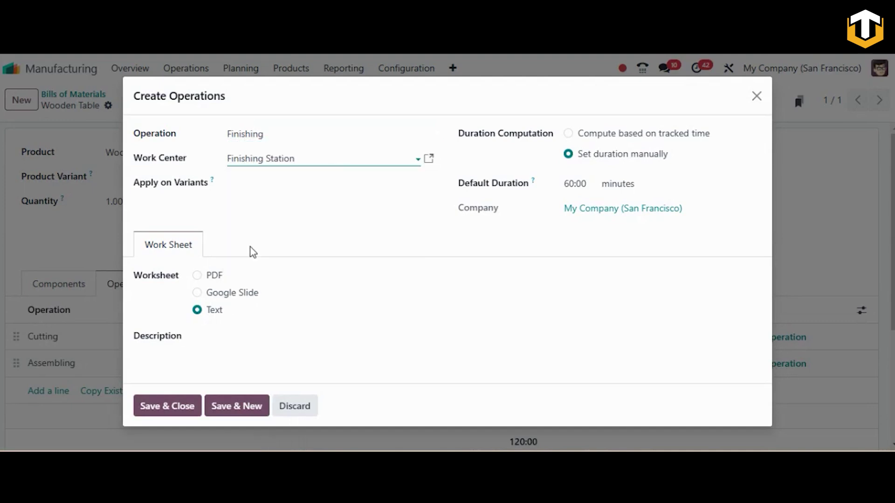
pyautogui.click(177, 404)
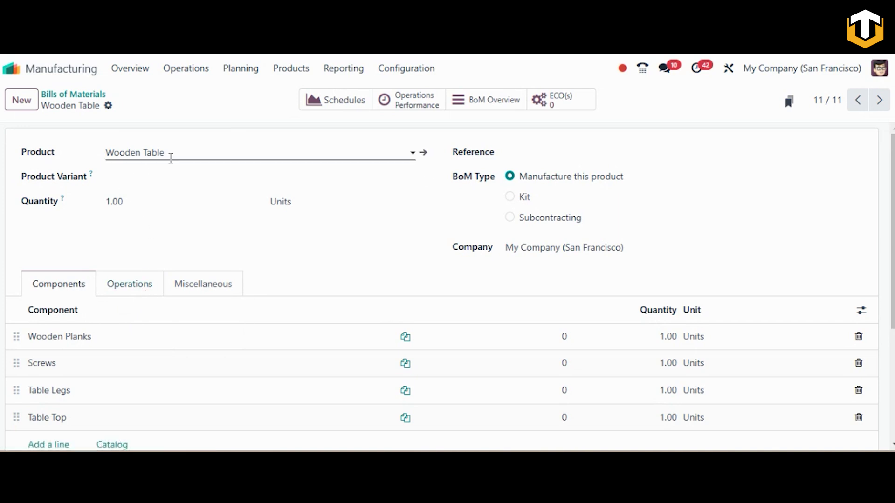
# Step: Give Wooden Table the Replenish on Order (MTO) and Manufacture routes, clear Buy, and save
pyautogui.click(426, 152)
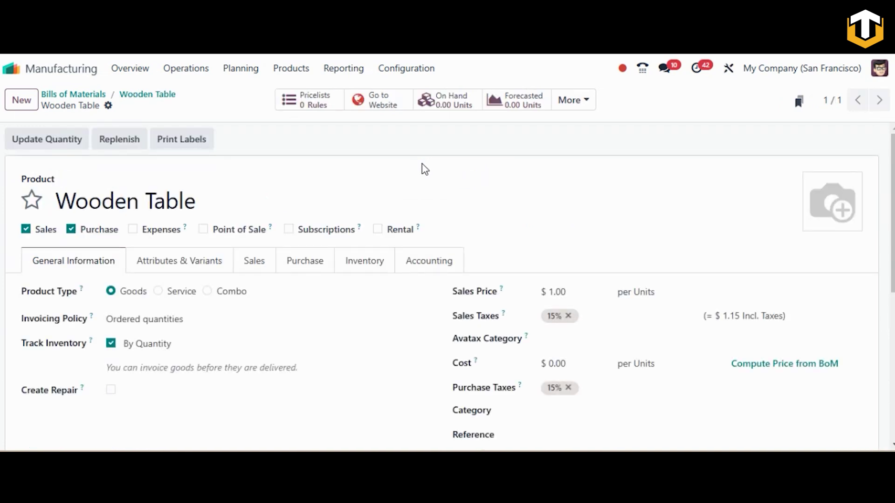
pyautogui.click(358, 270)
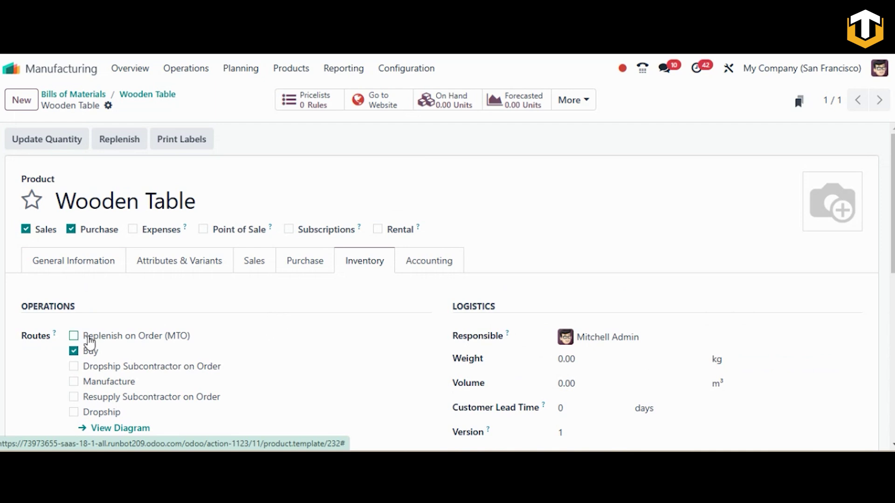
pyautogui.click(73, 336)
pyautogui.click(73, 382)
pyautogui.doubleClick(74, 351)
pyautogui.press('space')
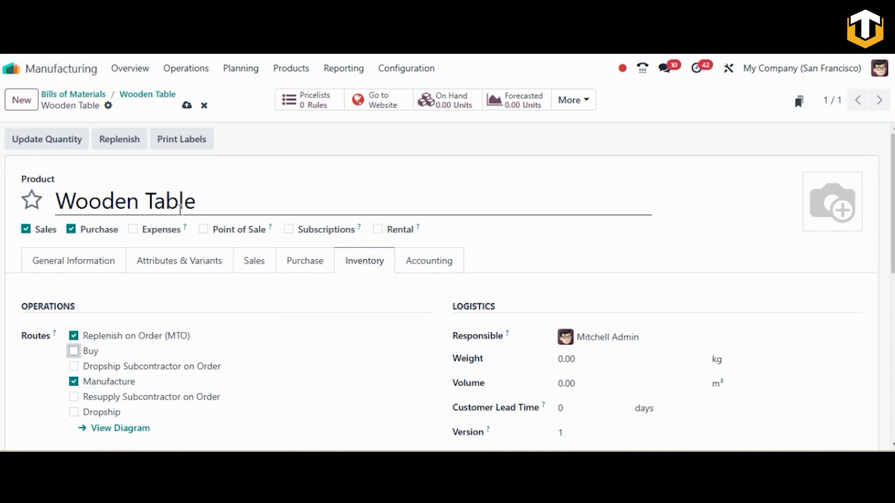
pyautogui.click(187, 106)
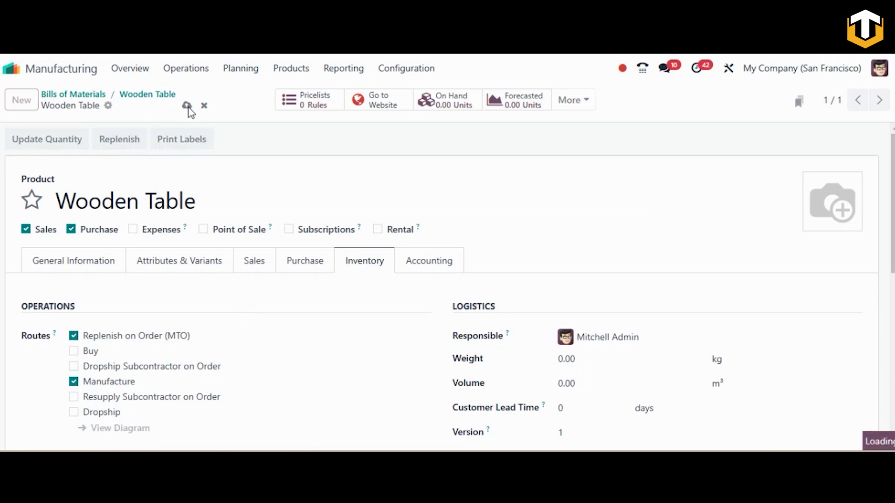
# Step: Start a new Sales quotation with Deco Addict as the customer
pyautogui.click(11, 70)
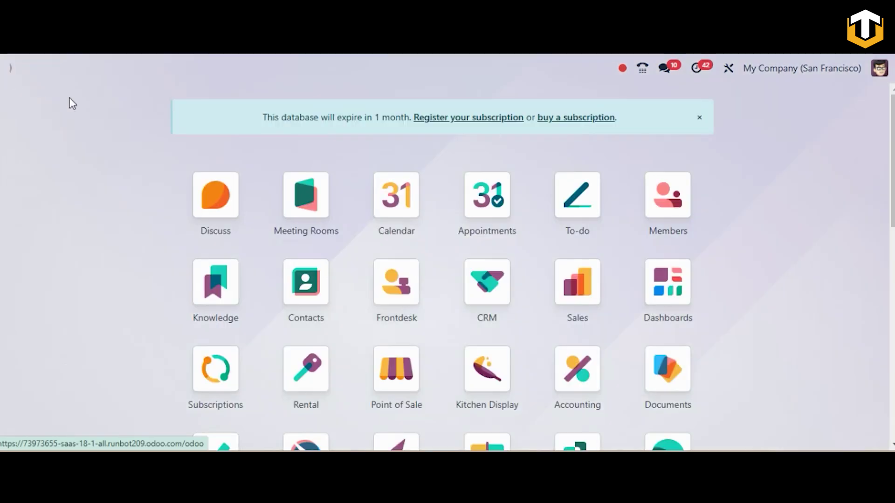
pyautogui.click(582, 276)
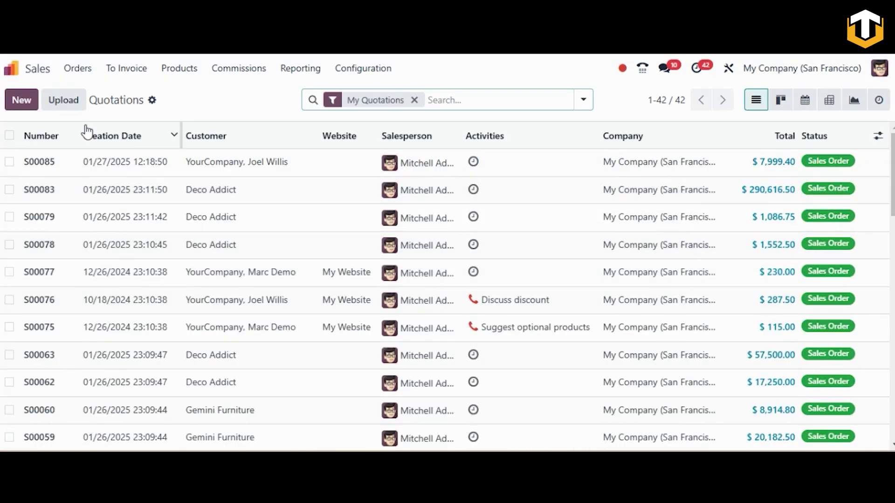
pyautogui.click(22, 101)
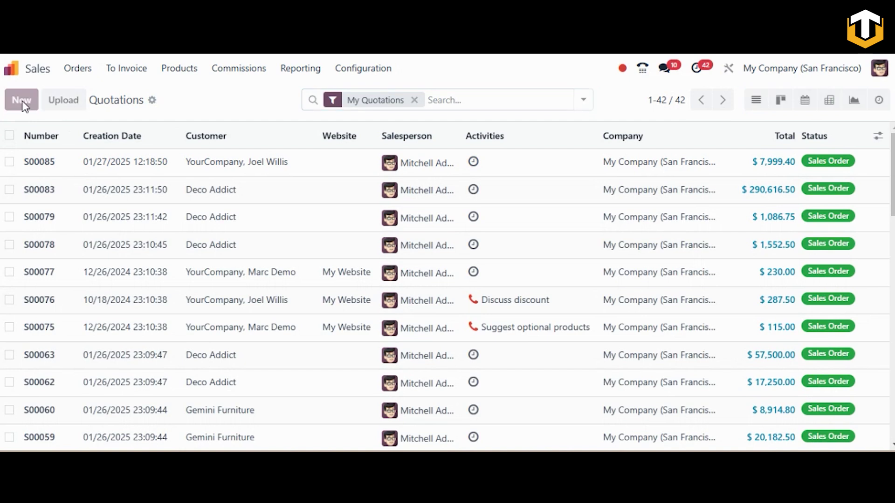
pyautogui.click(125, 216)
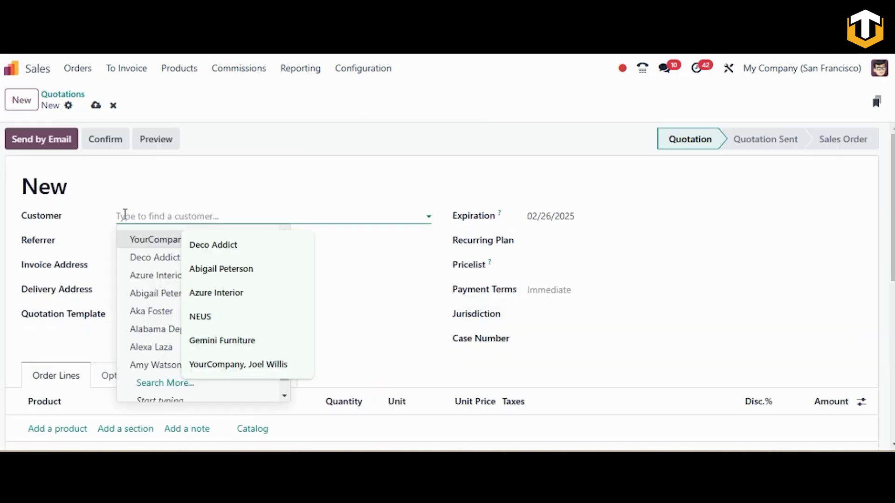
pyautogui.click(154, 261)
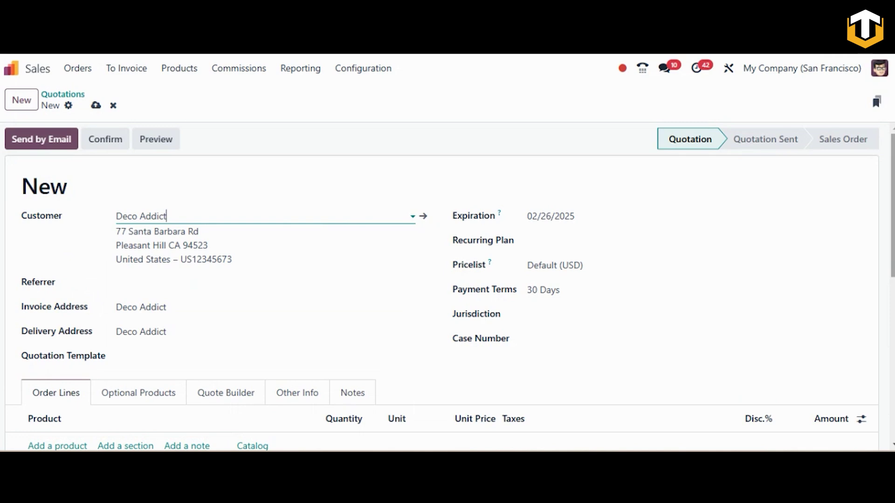
# Step: Add a Wooden Table order line with unit price 5000
pyautogui.scroll(-2, 325, 277)
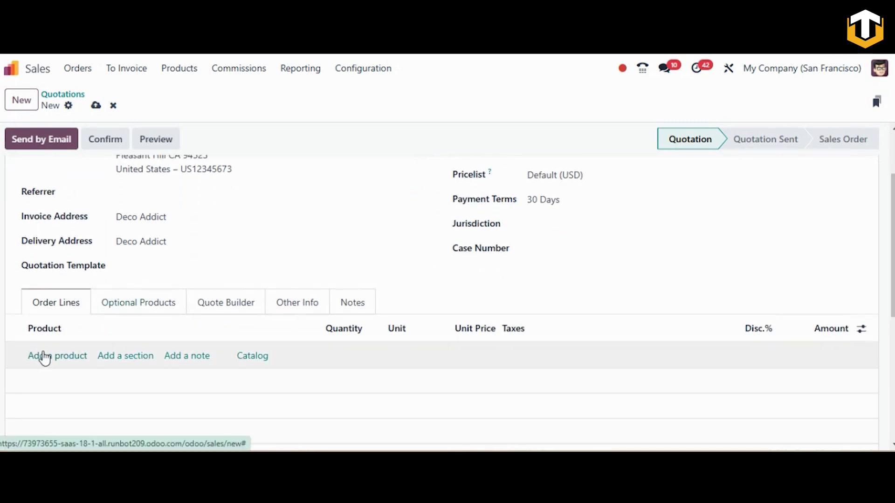
pyautogui.click(44, 358)
pyautogui.write('oden')
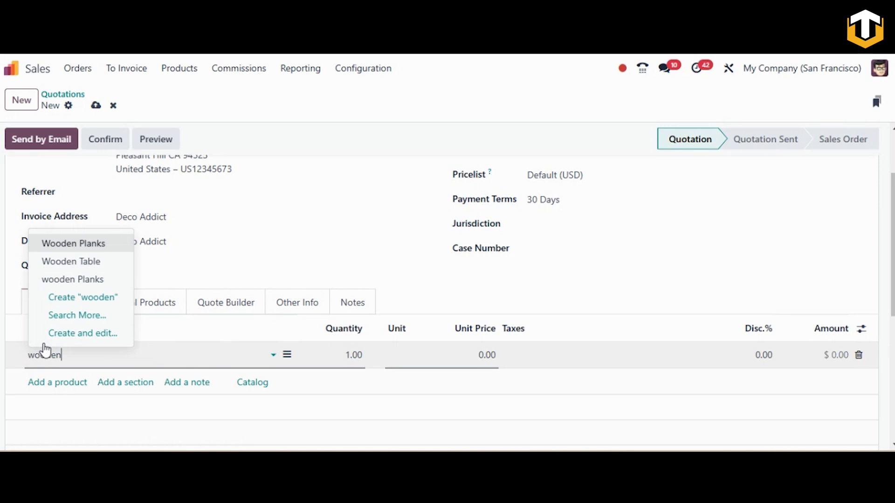
pyautogui.click(74, 262)
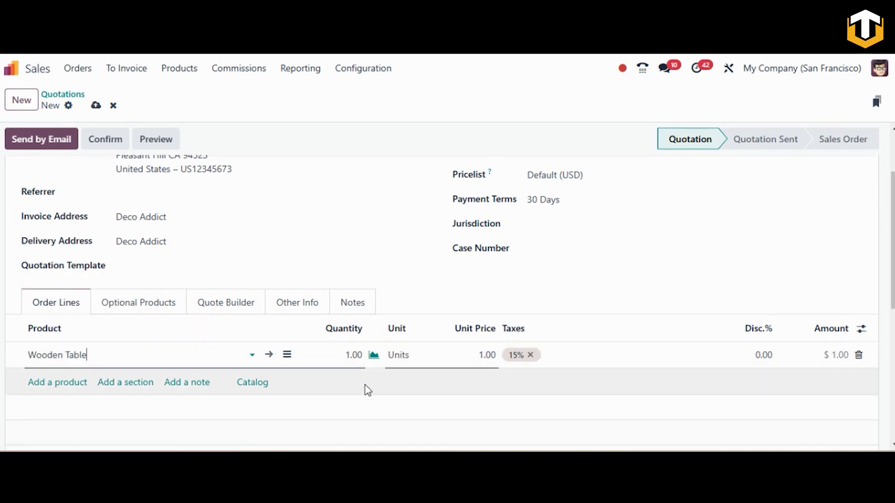
pyautogui.click(488, 363)
pyautogui.write('5000')
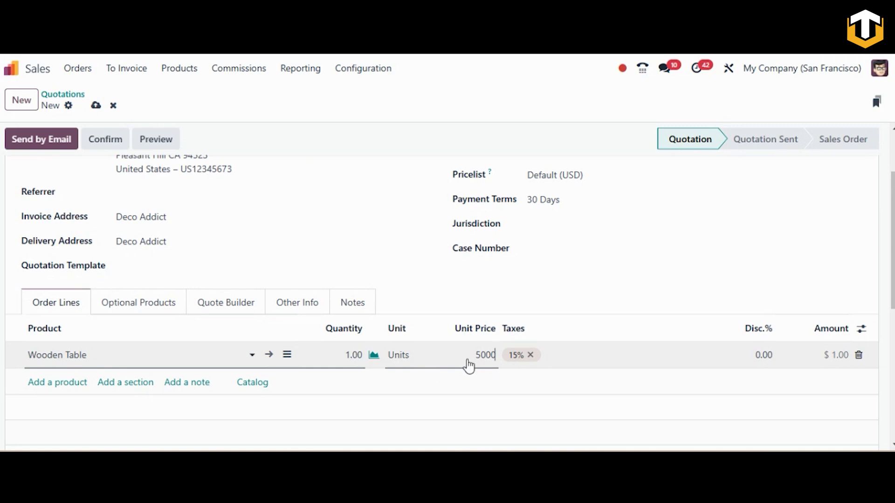
pyautogui.scroll(2, 179, 210)
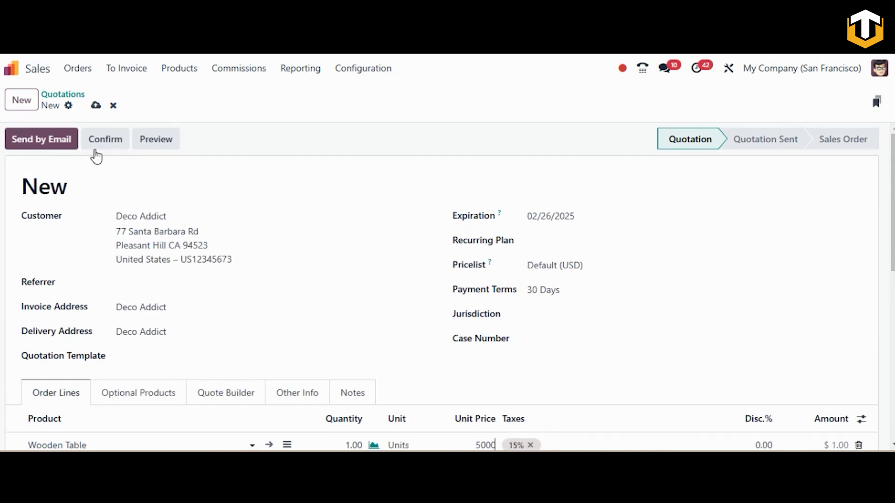
# Step: Confirm quotation S00086 and open its manufacturing order WH/MO/00010
pyautogui.click(91, 139)
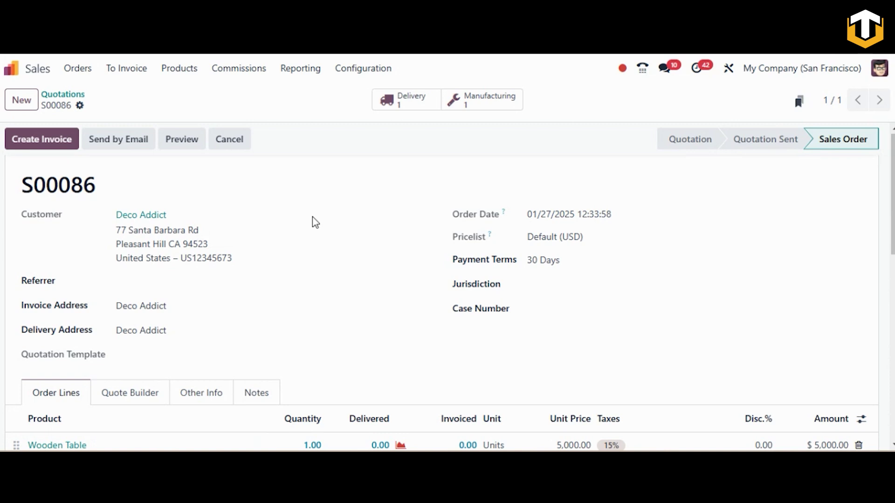
pyautogui.click(511, 105)
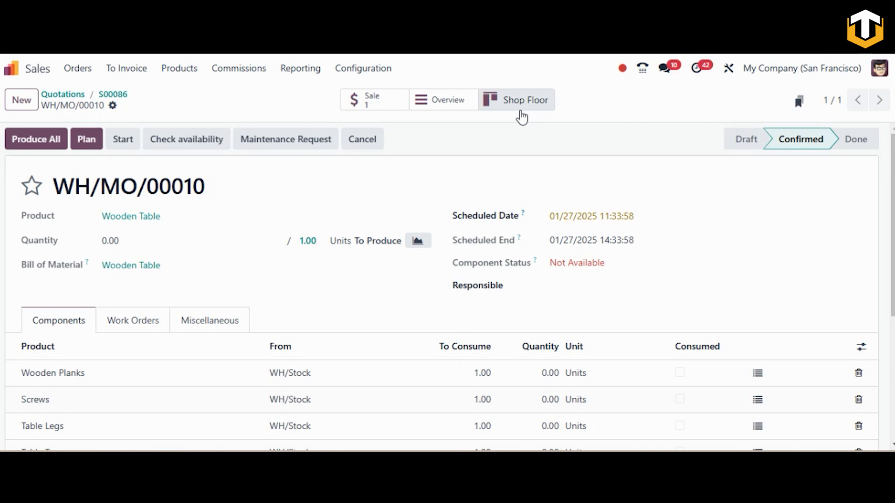
# Step: Open WH/MO/00010's Shop Floor without the ready filters, showing the Cutting Station
pyautogui.click(521, 112)
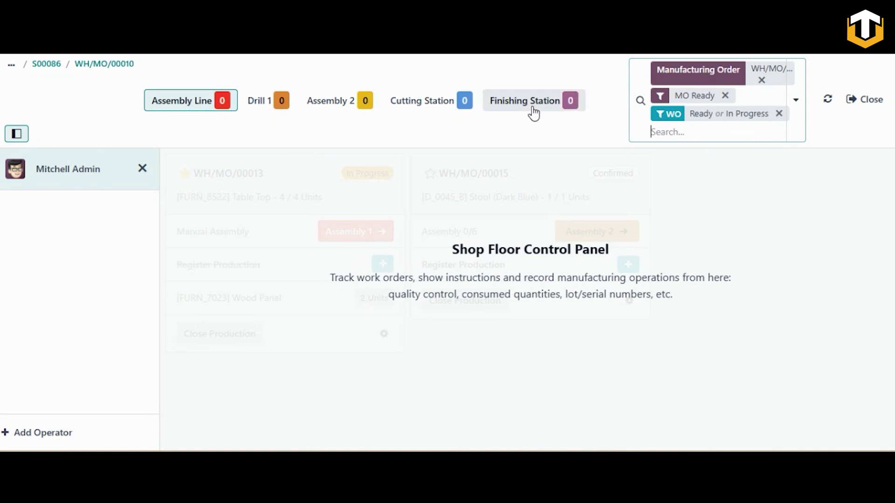
pyautogui.click(778, 113)
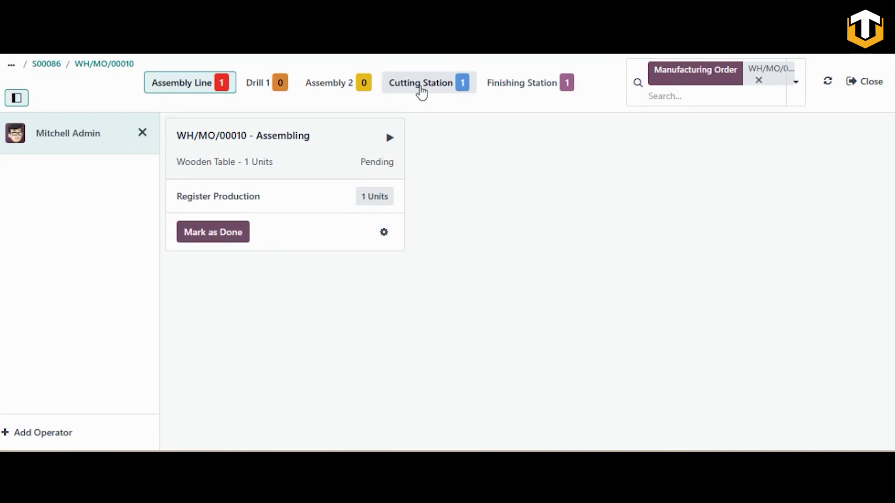
pyautogui.click(422, 92)
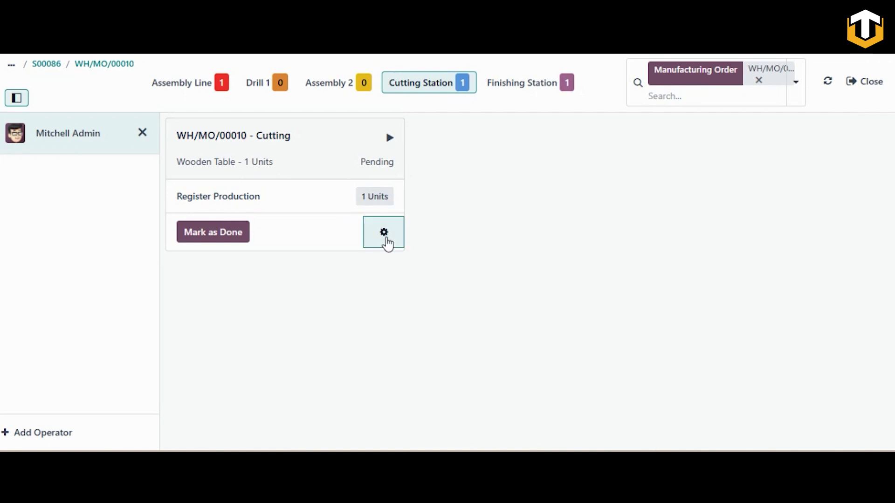
# Step: Create a quality alert from the Cutting work order card's actions menu
pyautogui.click(384, 233)
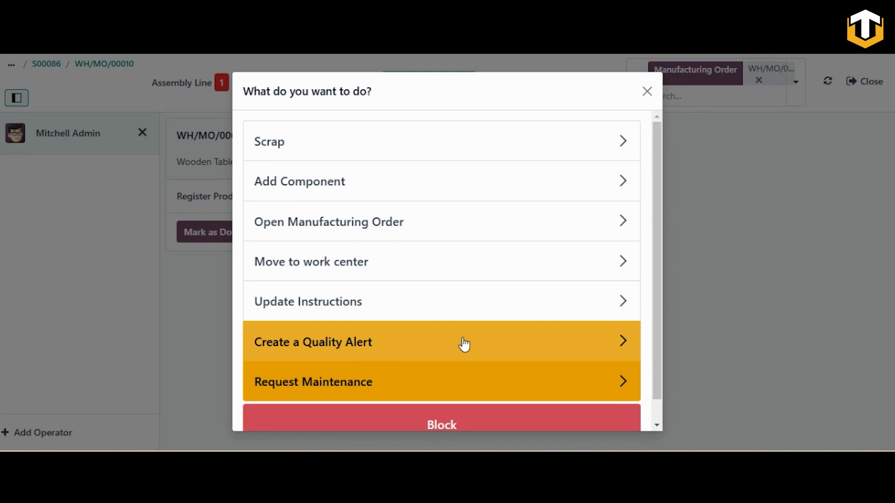
pyautogui.click(612, 347)
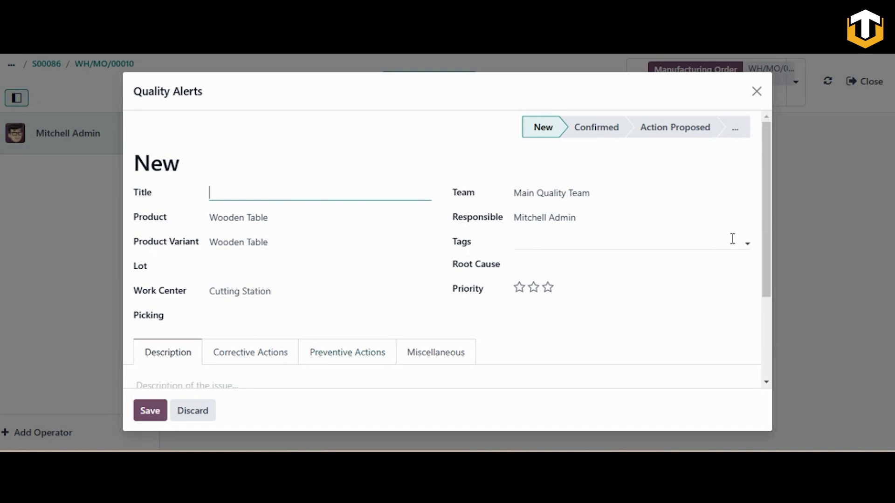
# Step: Review the alert's Corrective Actions, Preventive Actions and Description sections, then close it unsaved
pyautogui.scroll(-1, 606, 210)
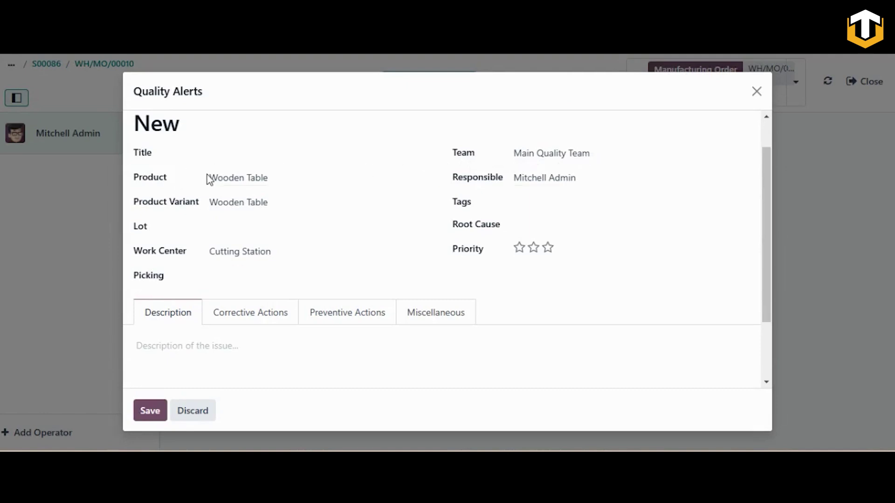
pyautogui.click(264, 321)
pyautogui.click(340, 322)
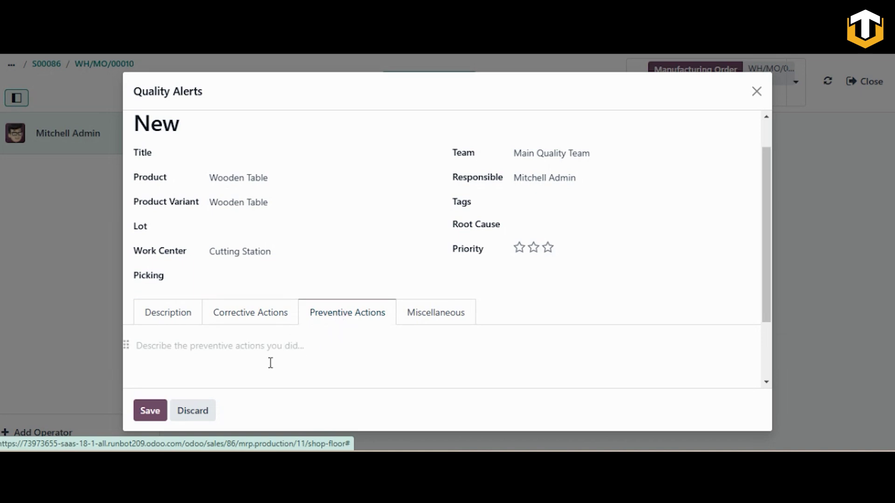
pyautogui.click(262, 314)
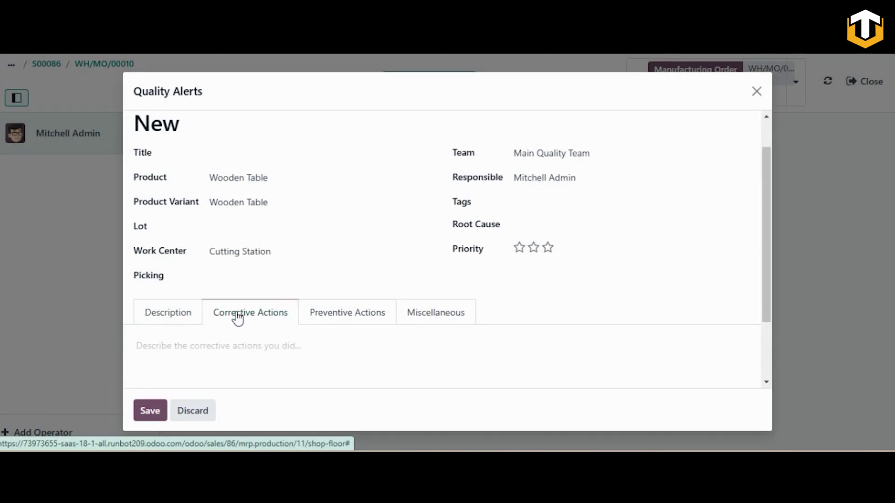
pyautogui.click(170, 319)
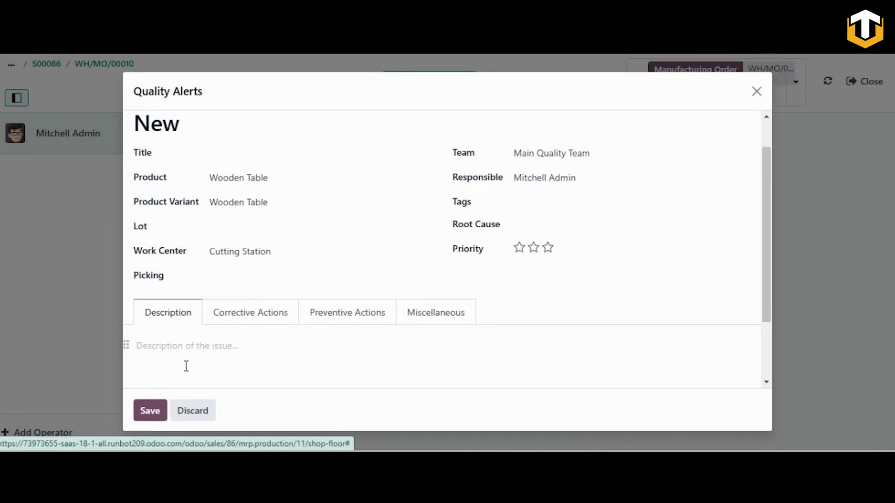
pyautogui.click(756, 93)
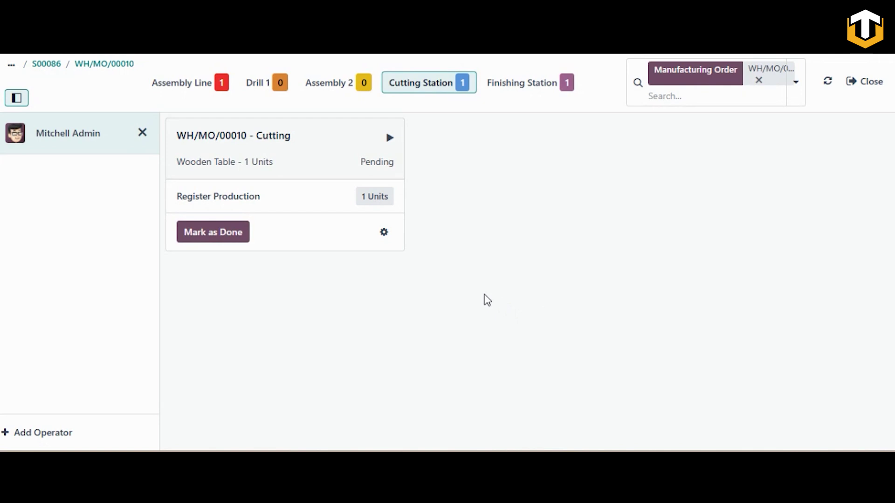
# Step: Start the Cutting work order timer and mark it done with 1 unit
pyautogui.click(390, 140)
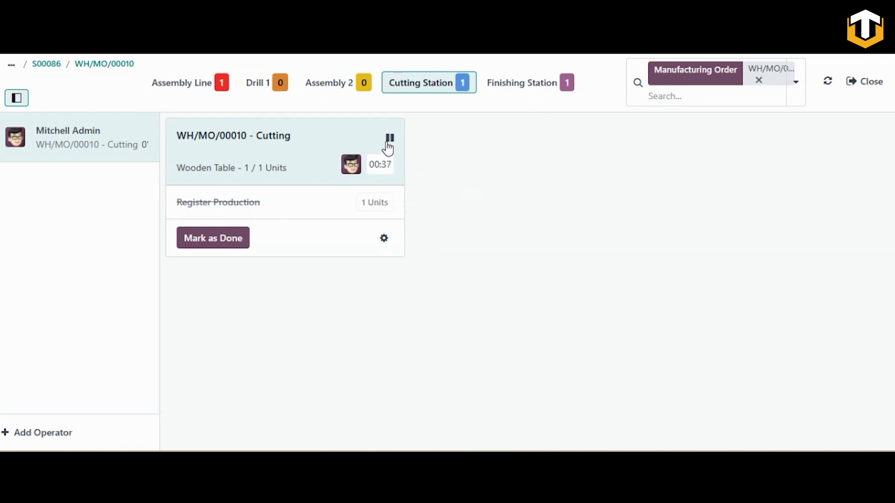
pyautogui.click(213, 240)
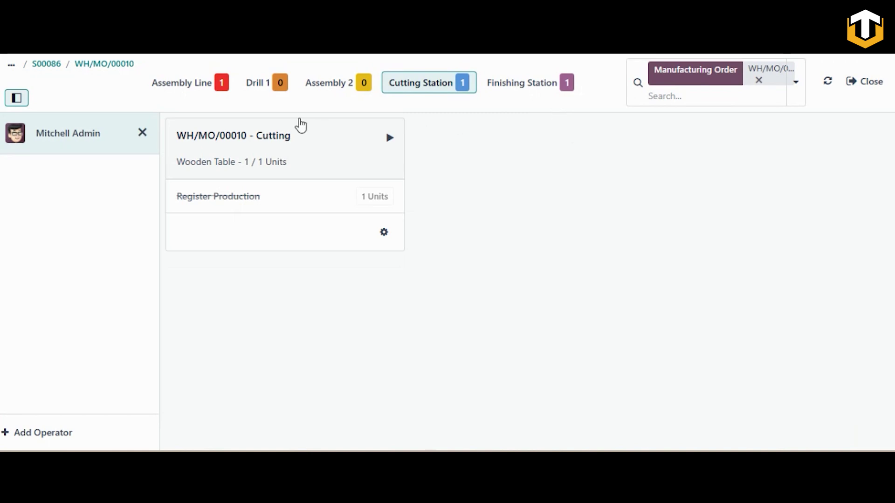
# Step: Start and complete the Assembling work order on the Assembly Line
pyautogui.click(198, 92)
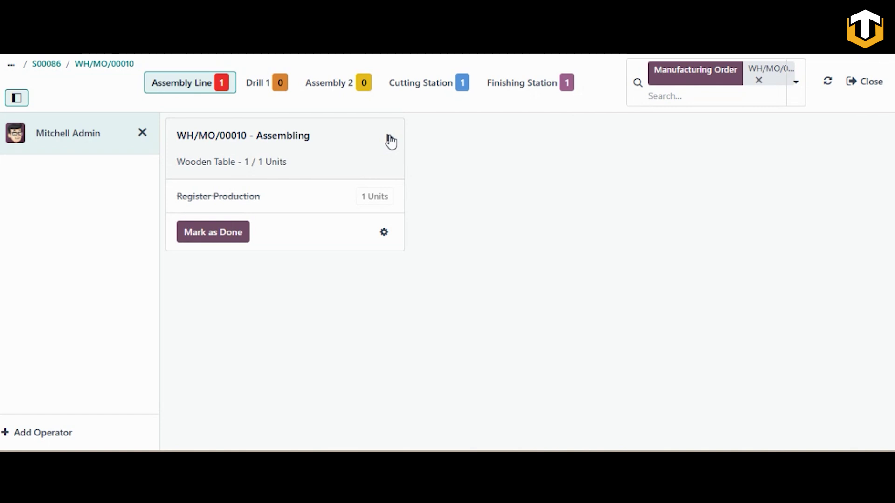
pyautogui.click(389, 138)
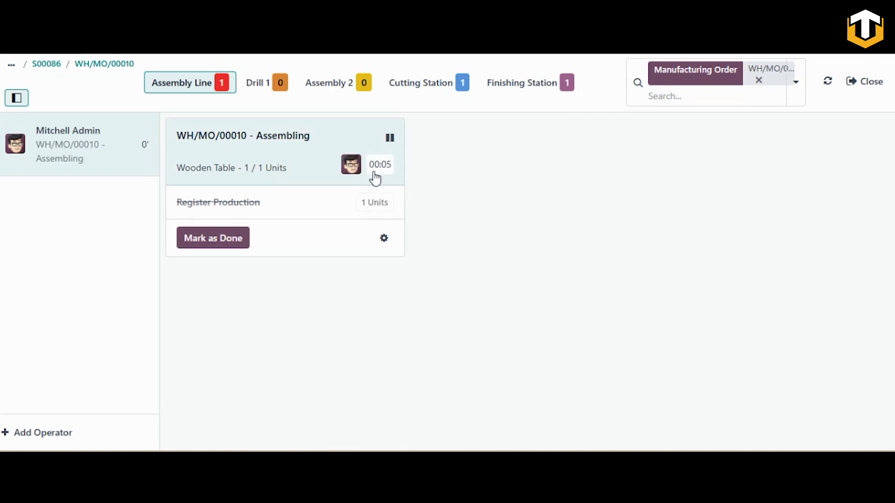
pyautogui.click(227, 245)
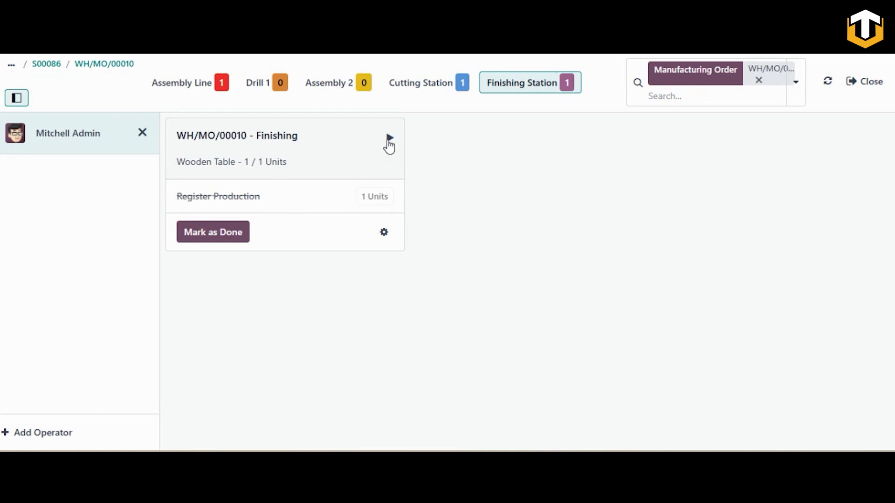
# Step: Complete the Finishing work order and close production of WH/MO/00010
pyautogui.click(389, 139)
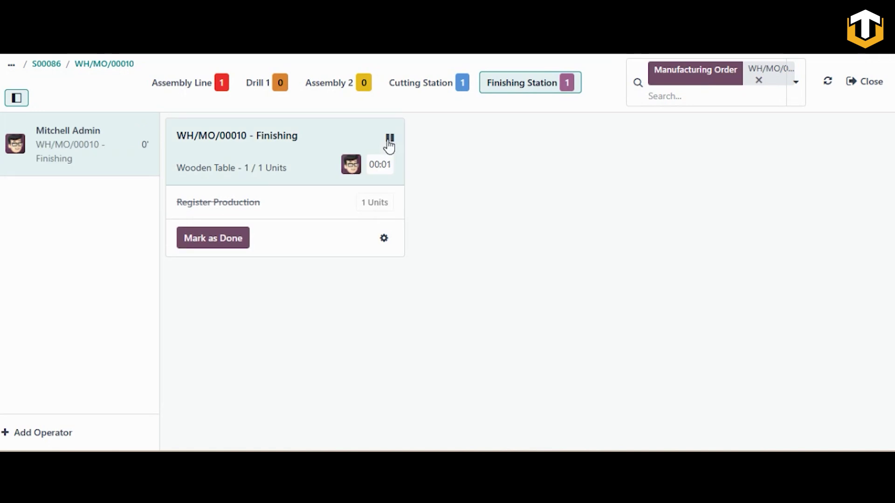
pyautogui.click(217, 244)
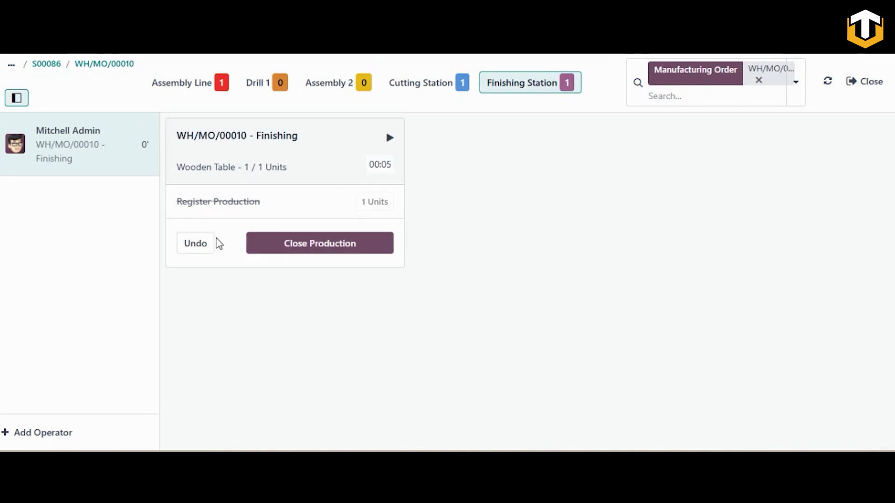
pyautogui.click(280, 251)
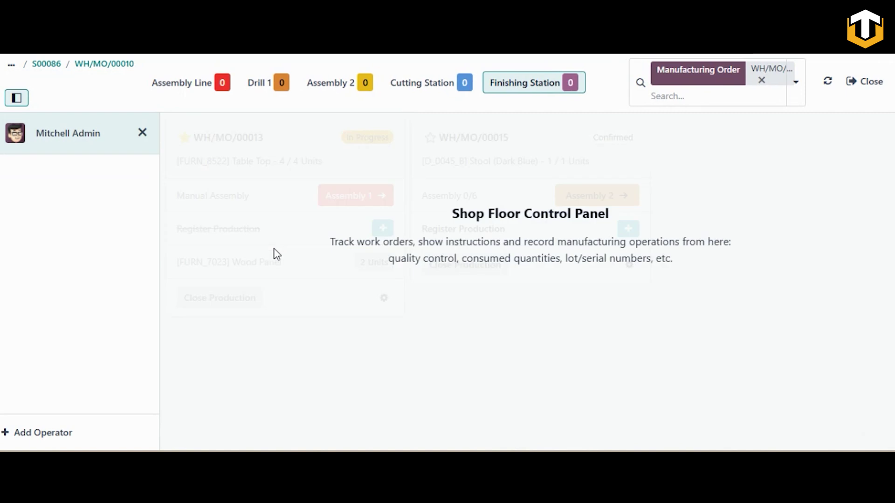
# Step: Open the WH/MO/00010 MO Overview and review the Wooden Table's $1.55 real cost
pyautogui.click(113, 64)
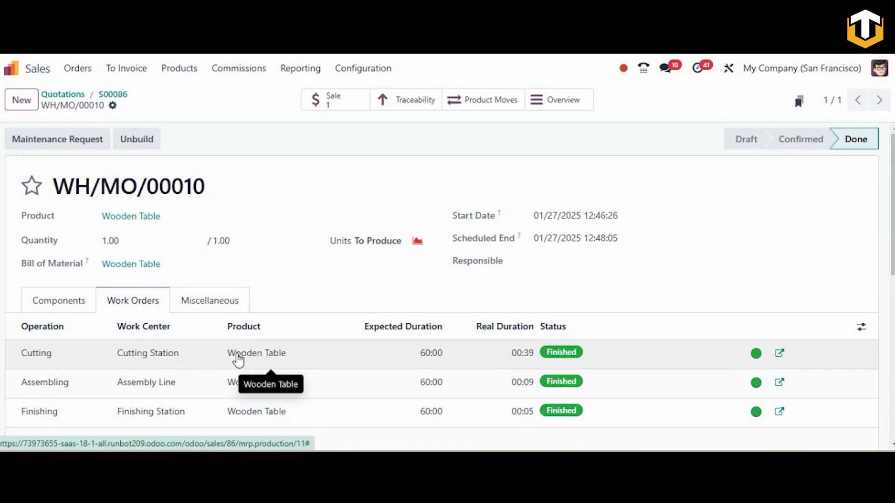
pyautogui.click(565, 111)
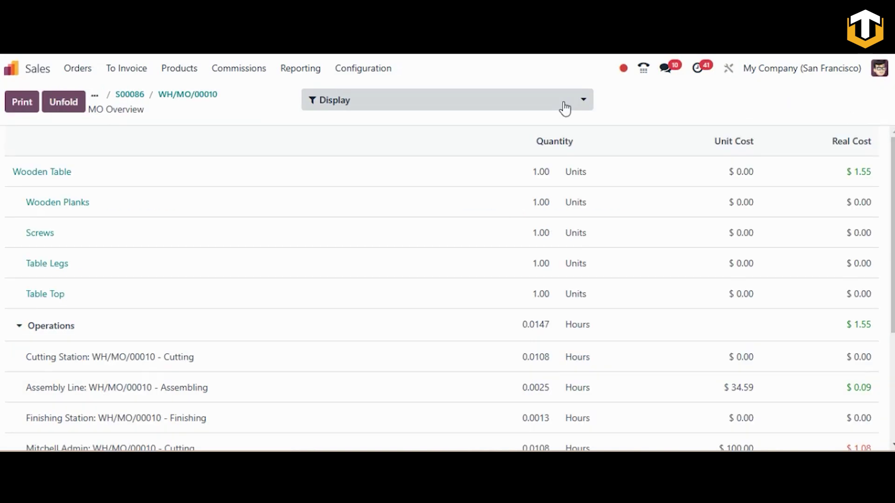
pyautogui.scroll(-3, 480, 246)
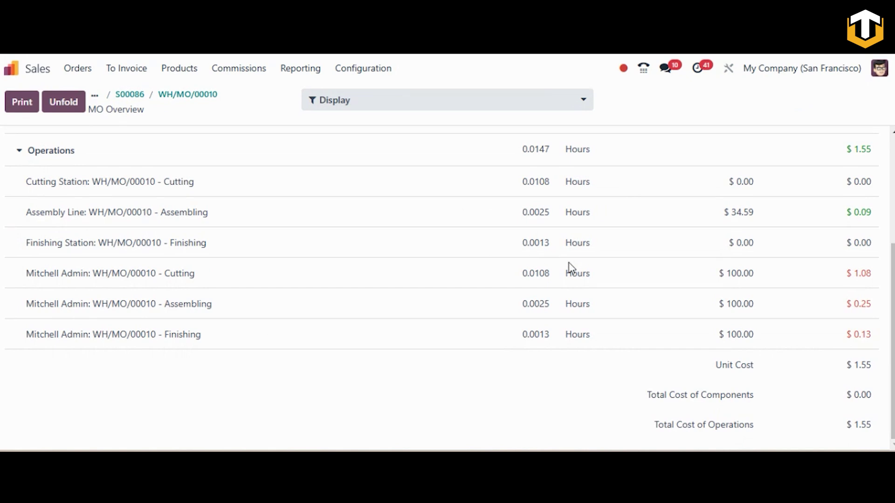
pyautogui.scroll(1, 491, 340)
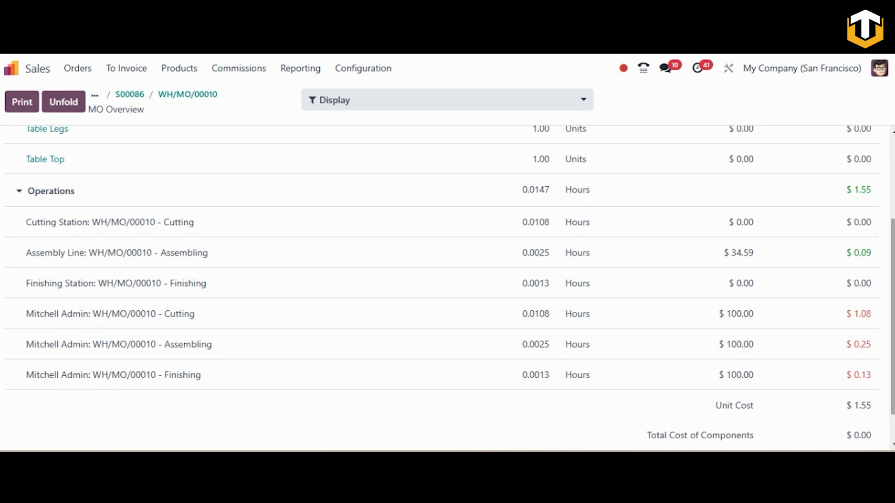
pyautogui.scroll(2, 893, 384)
pyautogui.scroll(2, 892, 385)
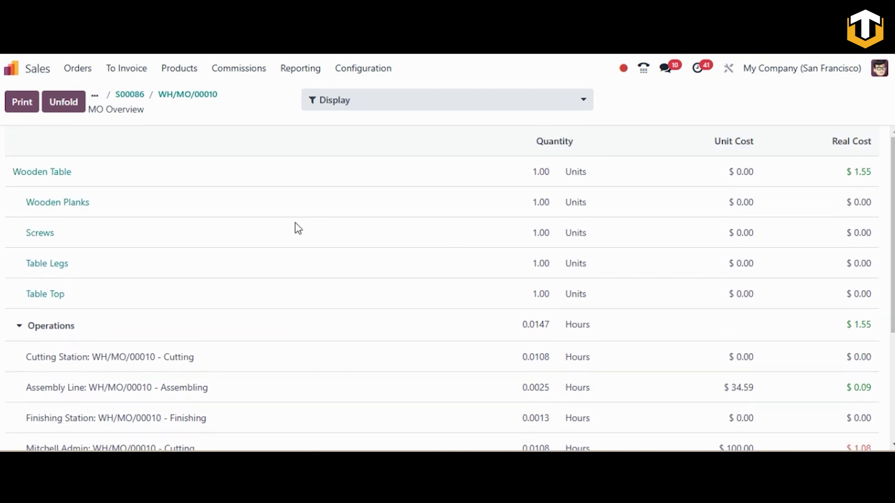
pyautogui.scroll(-5, 892, 326)
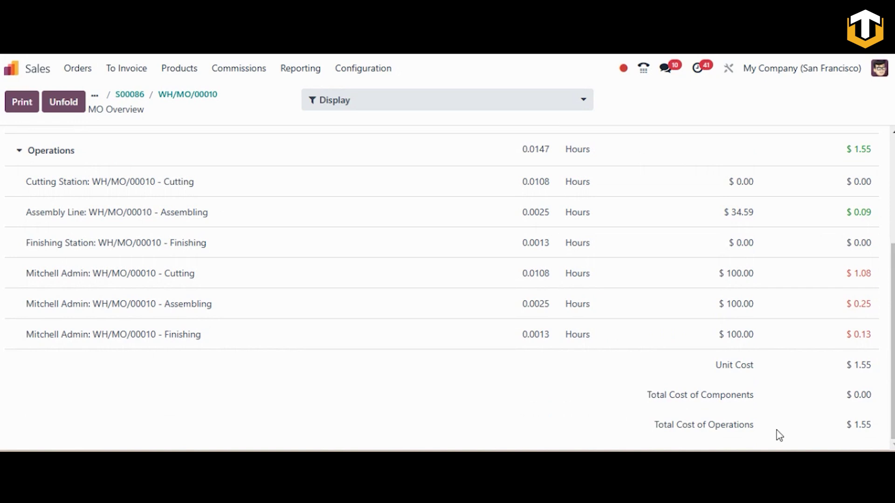
pyautogui.scroll(5, 682, 418)
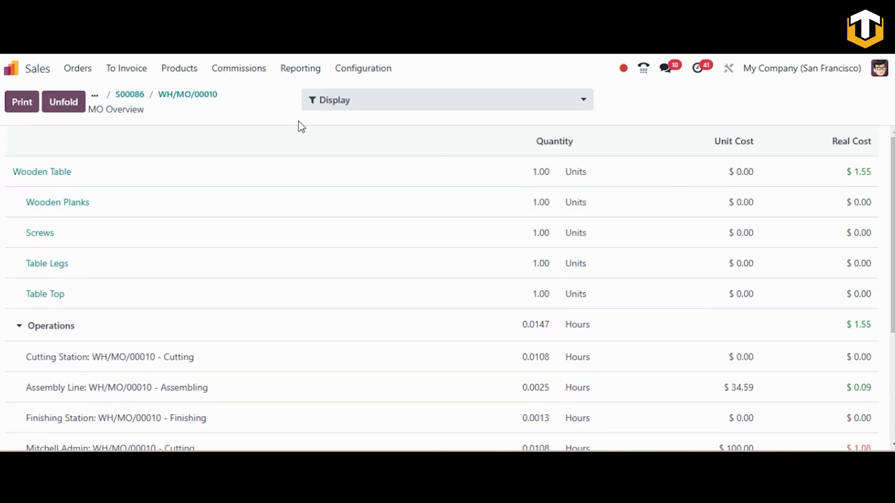
# Step: Validate delivery WH/OUT/00034 of one Wooden Table from sale order S00086
pyautogui.click(205, 97)
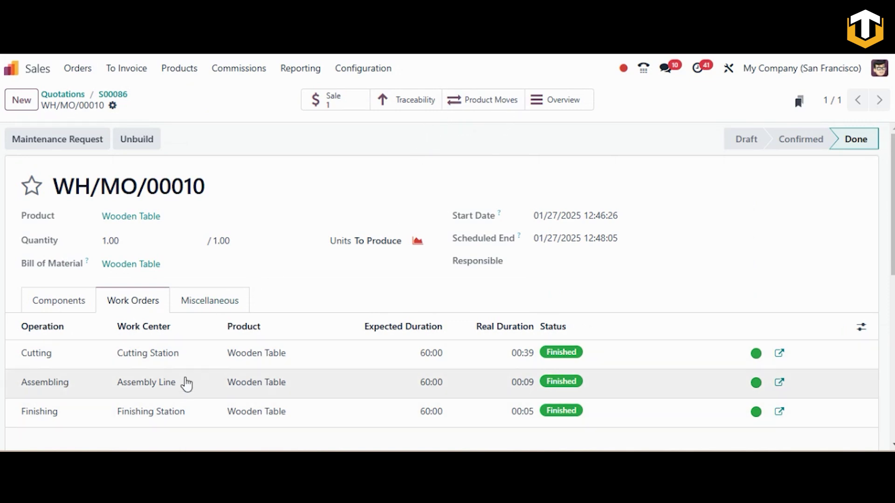
pyautogui.click(342, 111)
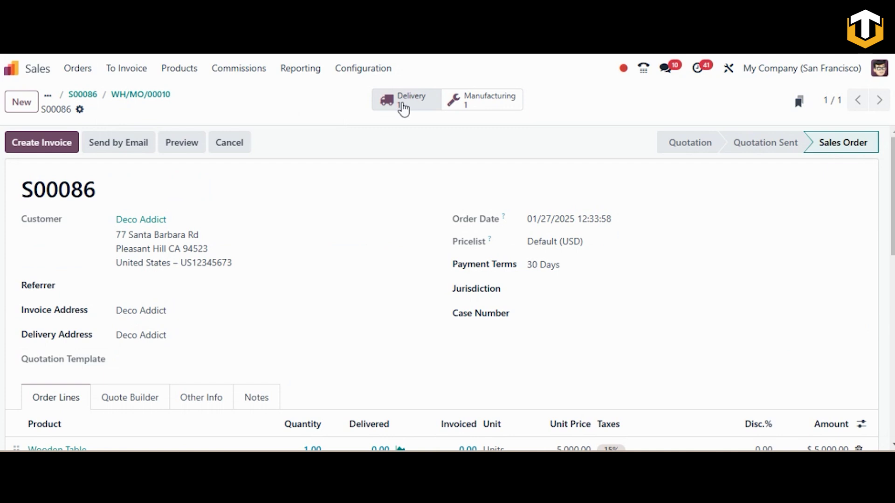
pyautogui.click(404, 106)
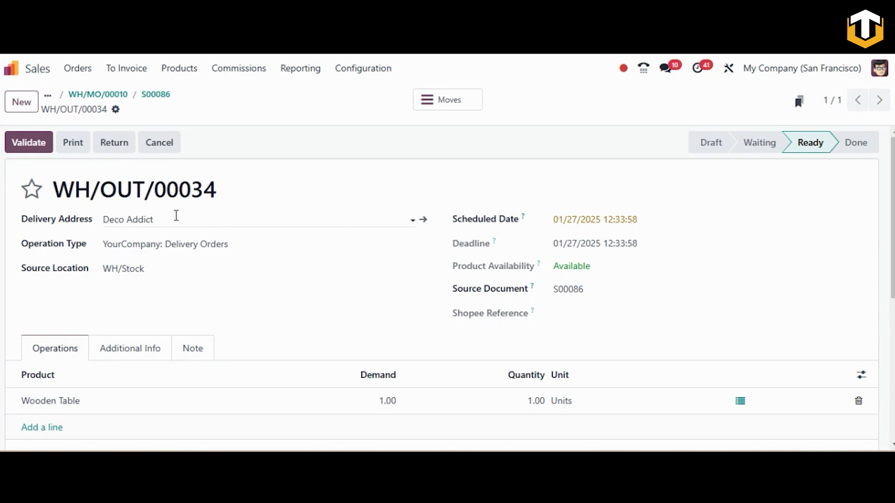
pyautogui.click(28, 146)
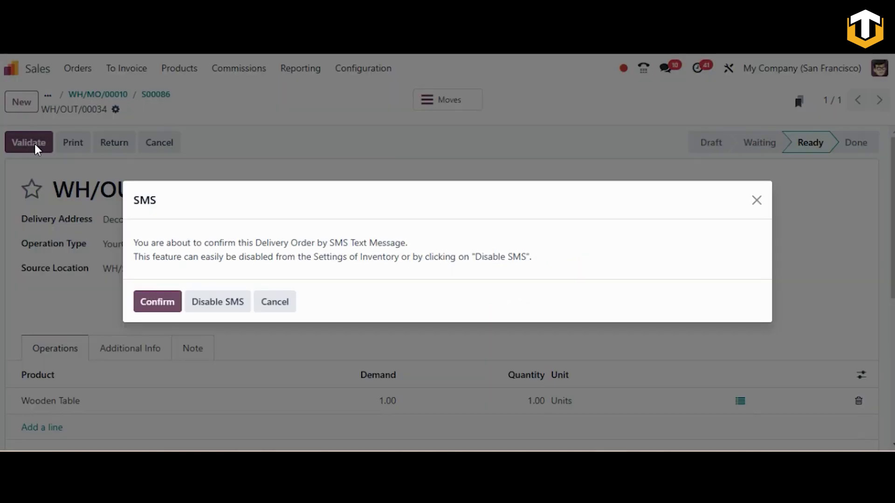
pyautogui.click(162, 302)
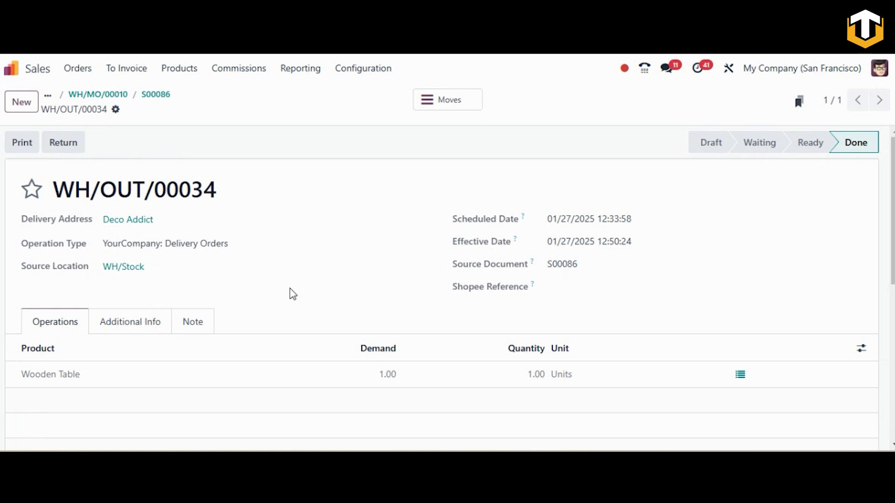
# Step: Create and post invoice INV/2025/00013 for one Wooden Table at $5,000.00
pyautogui.click(154, 98)
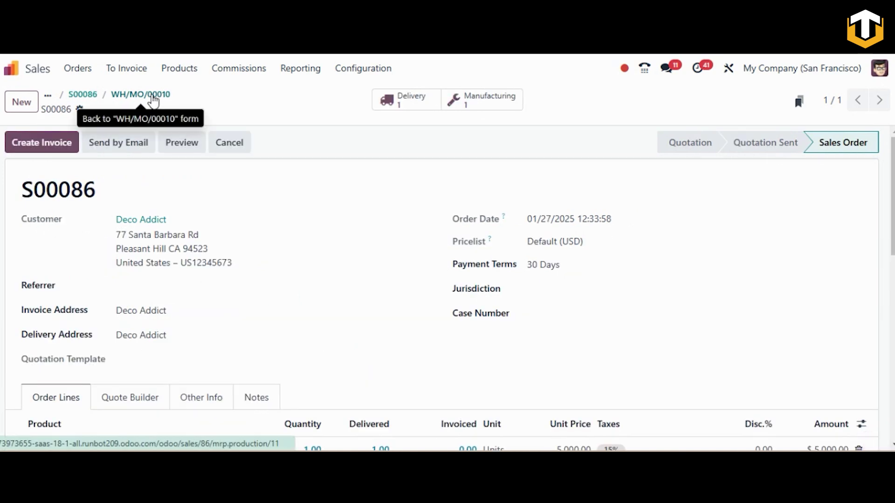
pyautogui.click(45, 157)
pyautogui.click(174, 319)
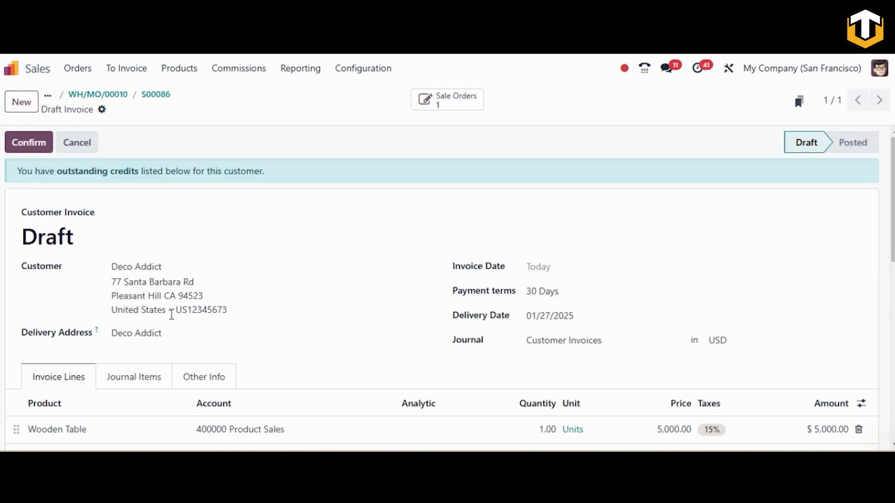
pyautogui.click(29, 146)
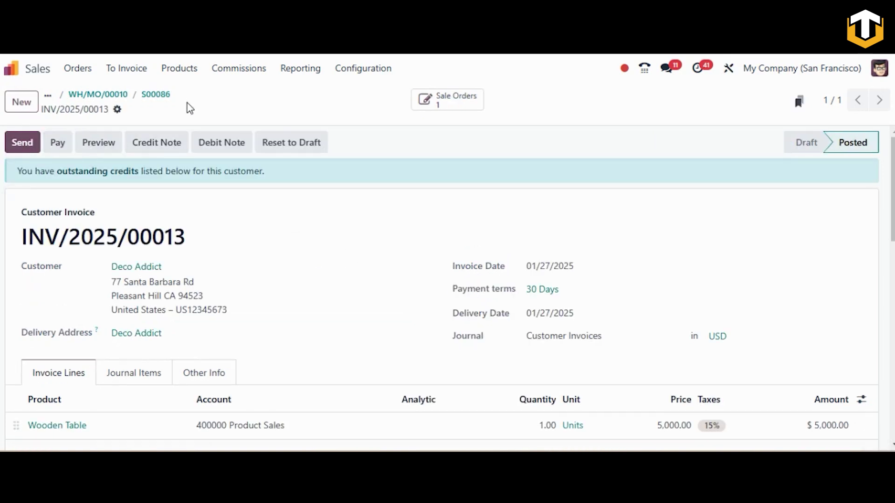
pyautogui.click(160, 98)
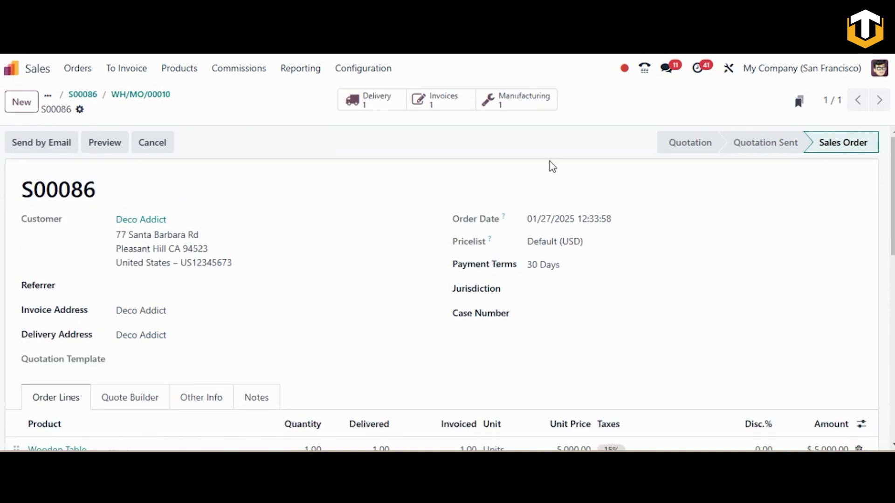